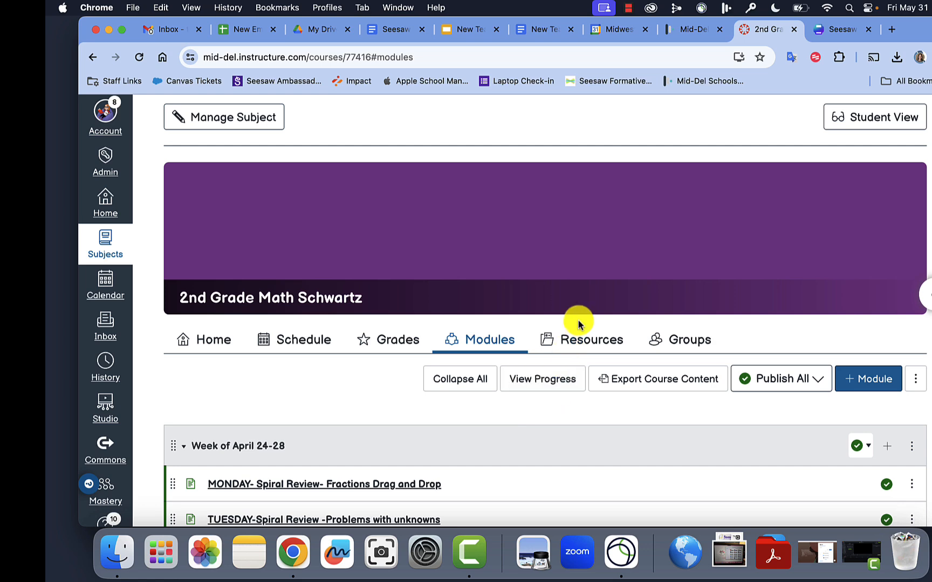
# Step: Add a new quiz named "Review 3" to the Week of April 24-28 module
pyautogui.scroll(-2, 593, 415)
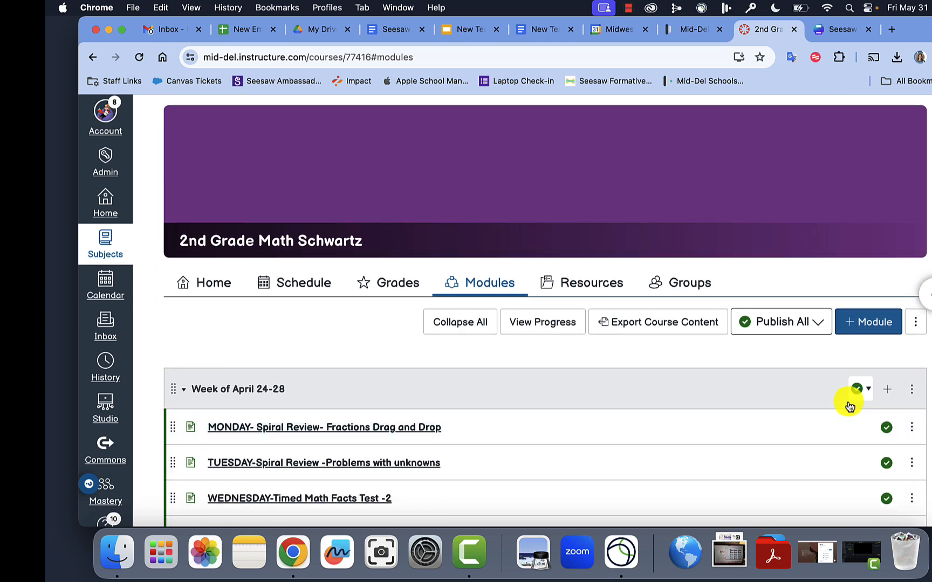
pyautogui.click(888, 390)
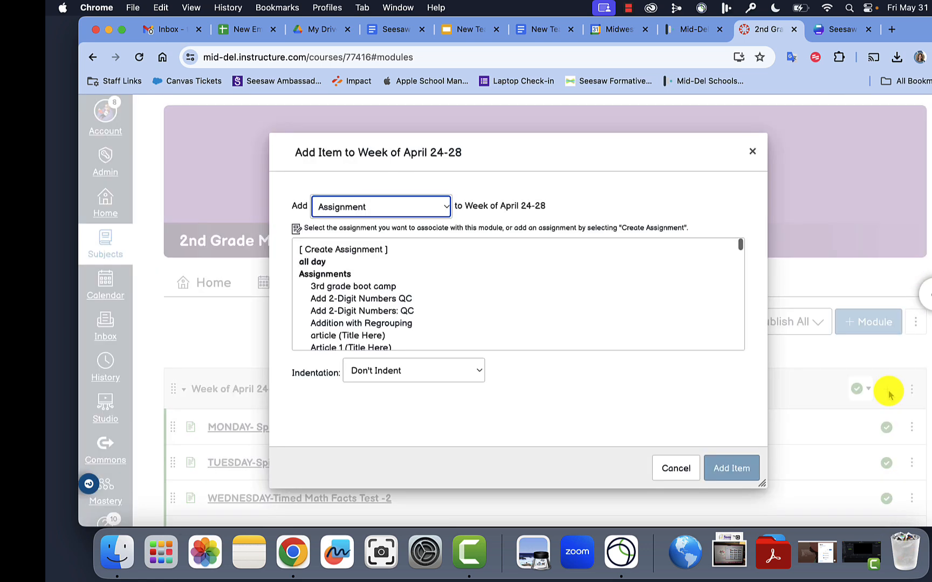
pyautogui.click(387, 209)
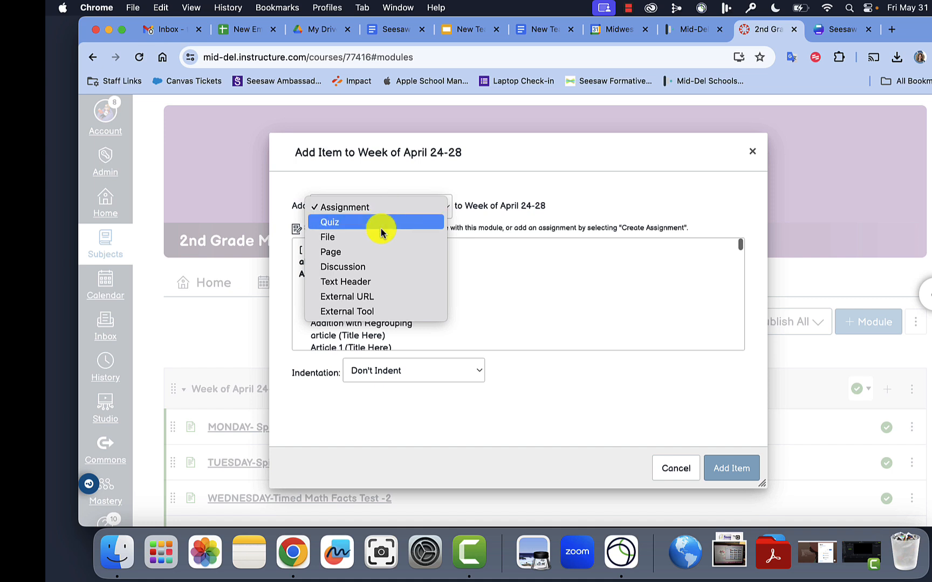
pyautogui.click(381, 226)
pyautogui.click(351, 250)
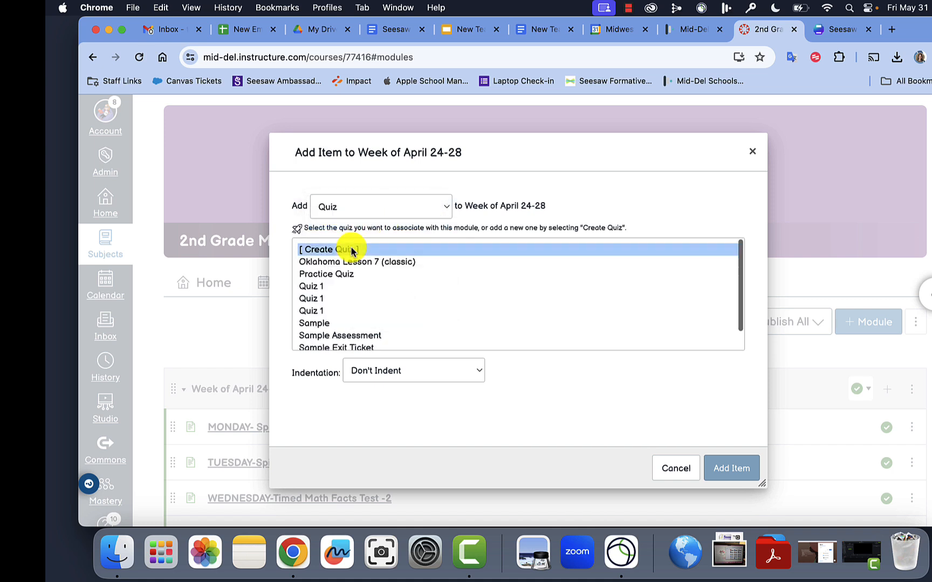
pyautogui.click(378, 378)
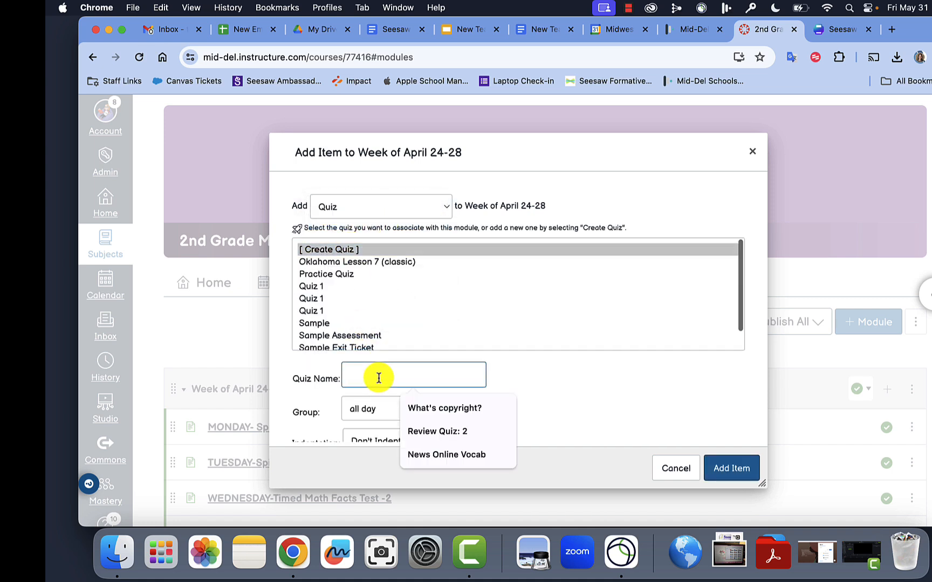
pyautogui.write('Rev')
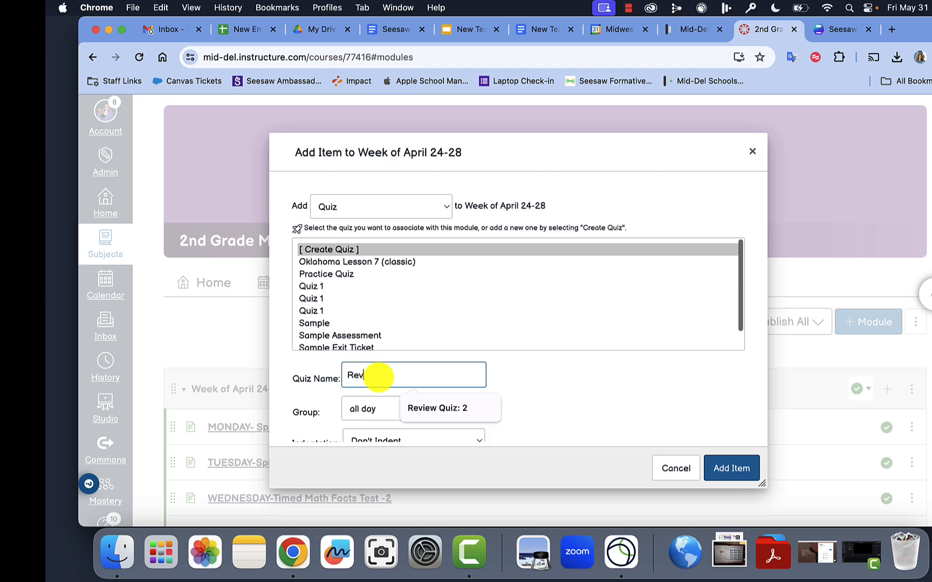
pyautogui.write('iew 3')
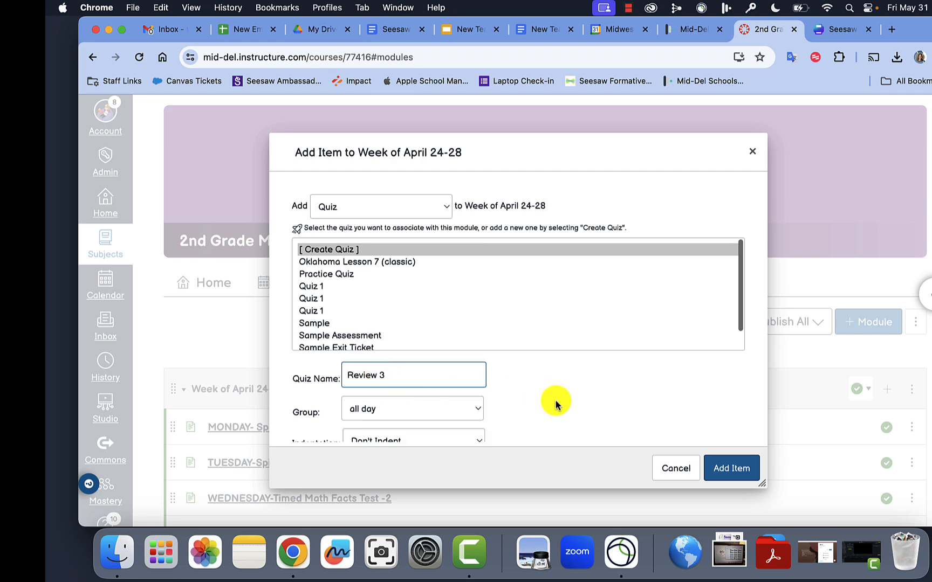
pyautogui.scroll(-2, 620, 421)
pyautogui.click(731, 468)
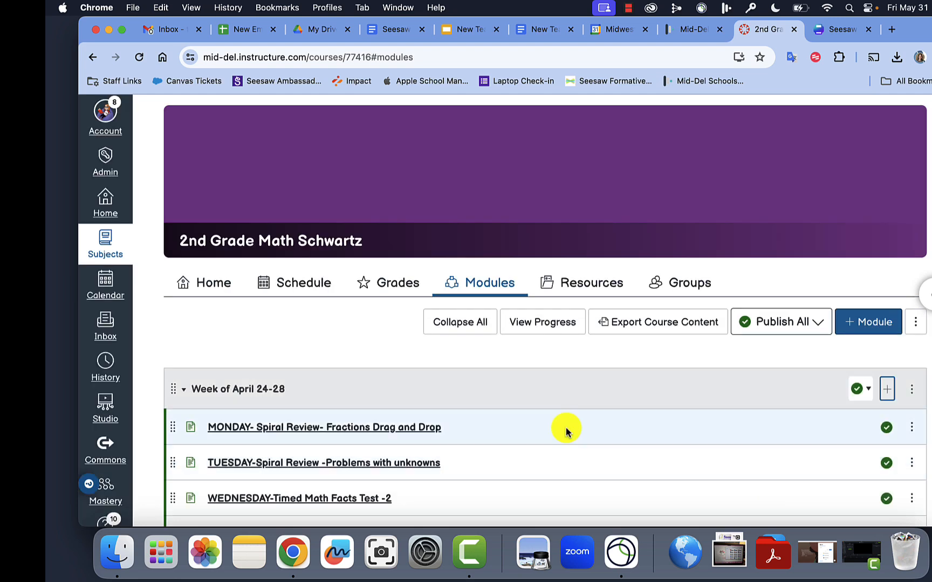
# Step: Open the new Review 3 quiz from the Week of April 24-28 module
pyautogui.scroll(-2, 461, 385)
pyautogui.scroll(-5, 463, 383)
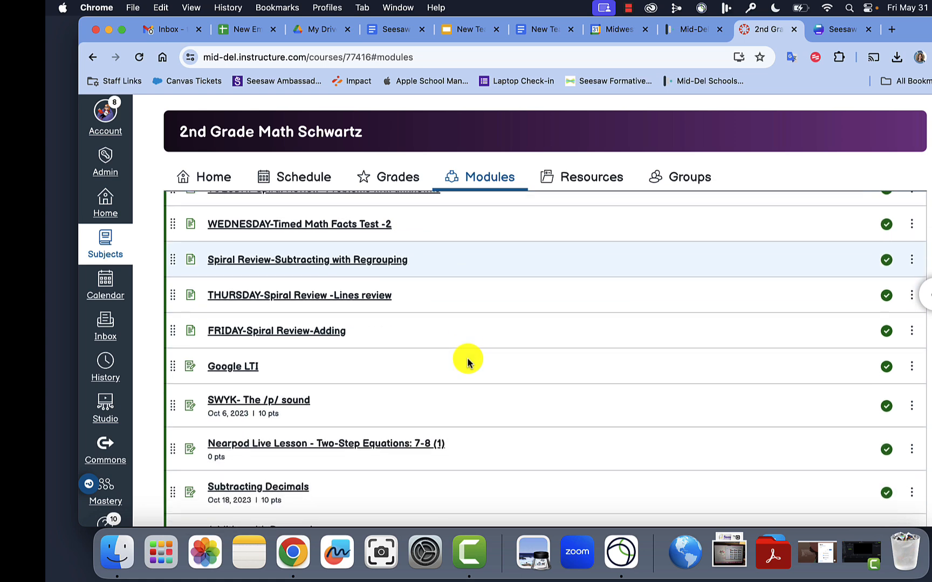
pyautogui.scroll(-10, 468, 351)
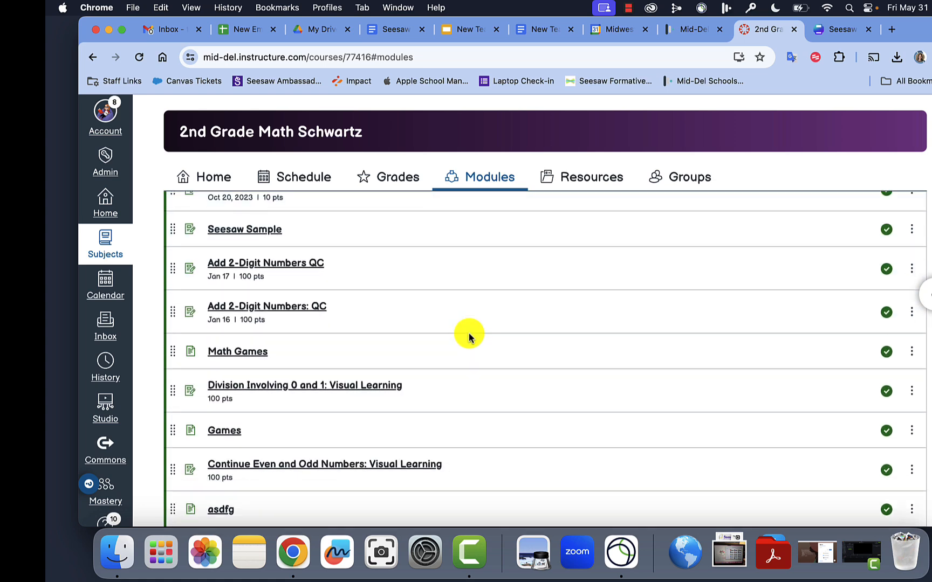
pyautogui.click(234, 355)
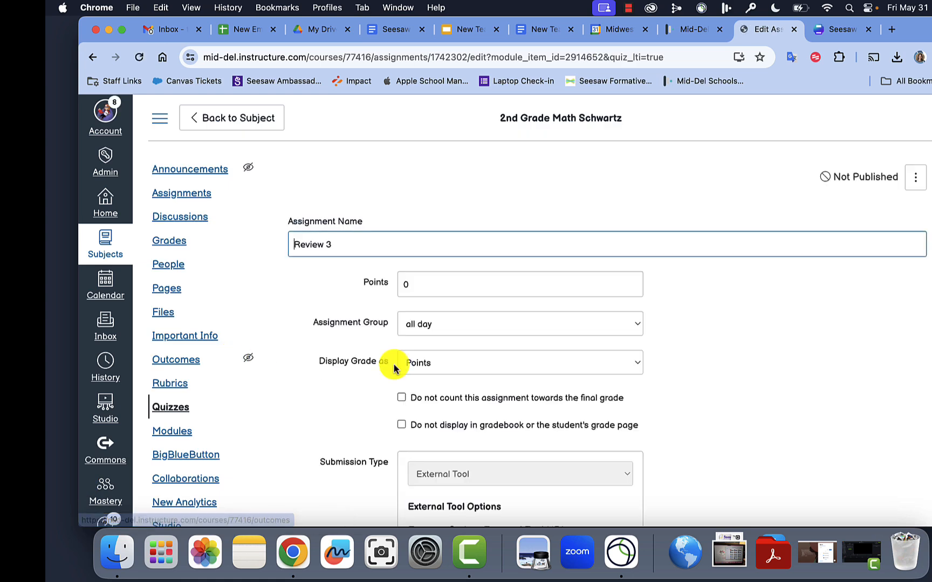
# Step: Set the quiz's points to 10 and its assignment group to Assignments
pyautogui.click(403, 285)
pyautogui.click(714, 361)
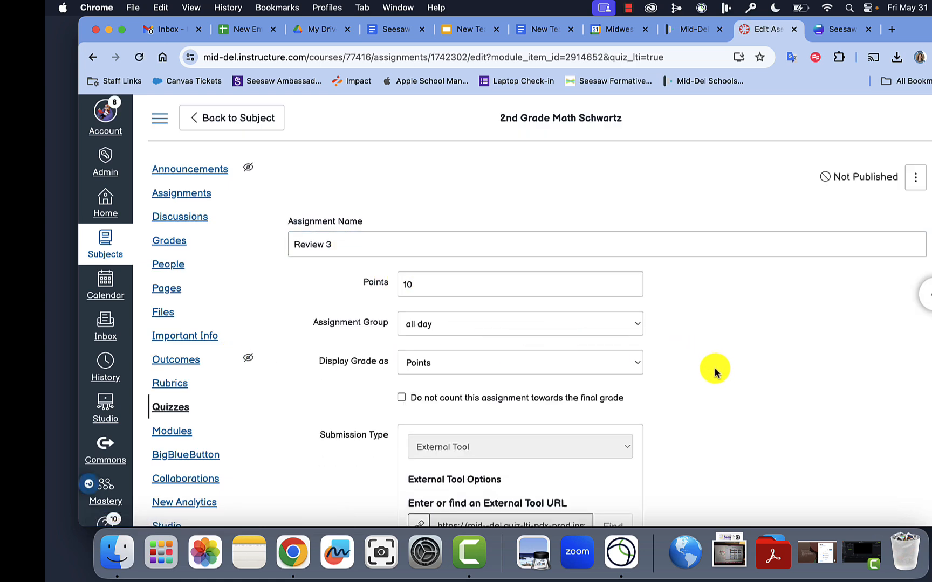
pyautogui.scroll(-2, 714, 367)
pyautogui.click(626, 259)
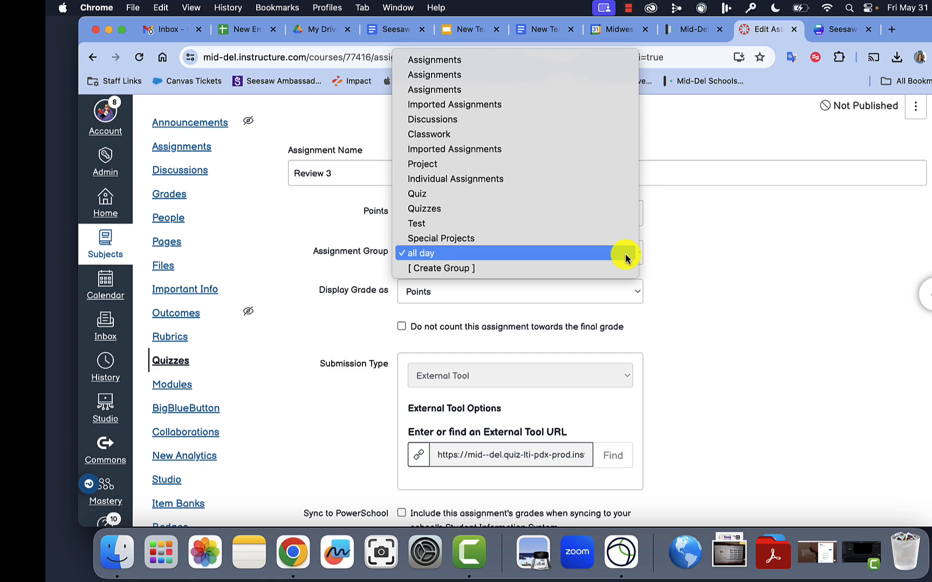
pyautogui.click(572, 63)
pyautogui.click(752, 339)
pyautogui.scroll(-2, 758, 323)
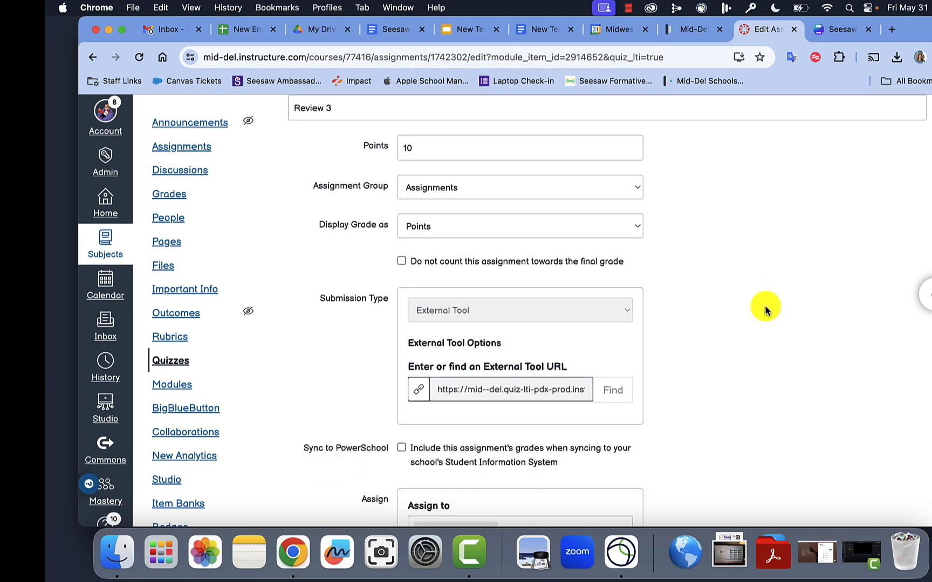
pyautogui.scroll(-1, 734, 377)
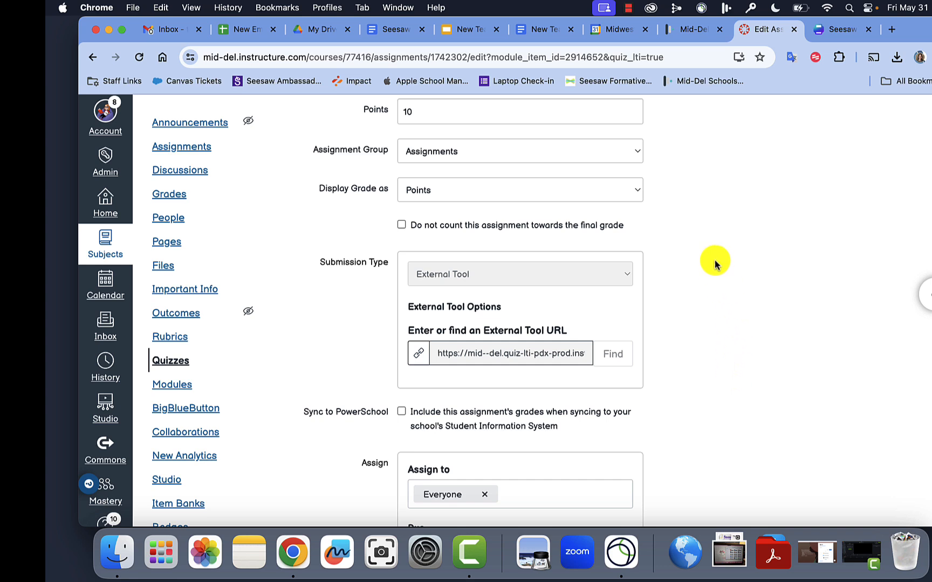
# Step: Include the quiz's grades in the PowerSchool sync, leaving it counted towards the final grade
pyautogui.click(402, 226)
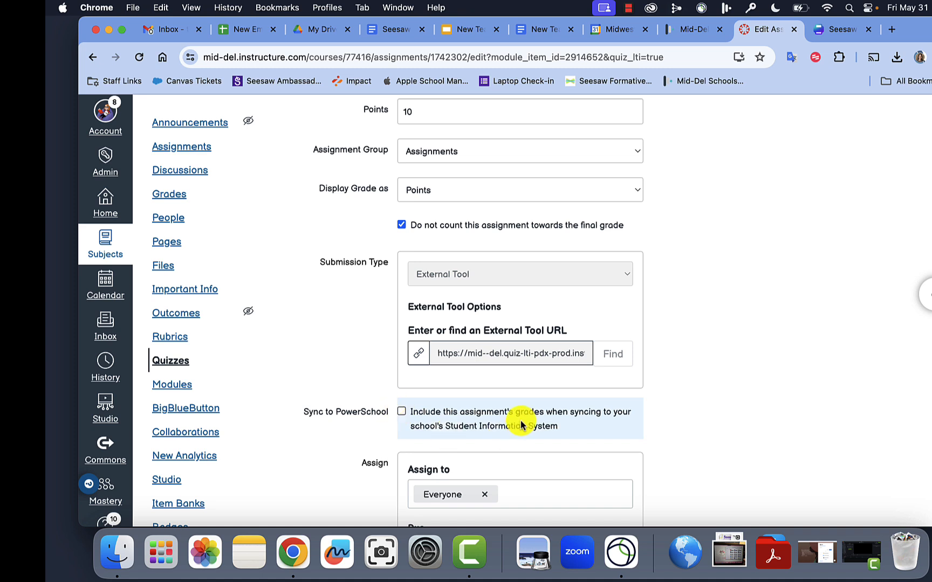
pyautogui.click(401, 226)
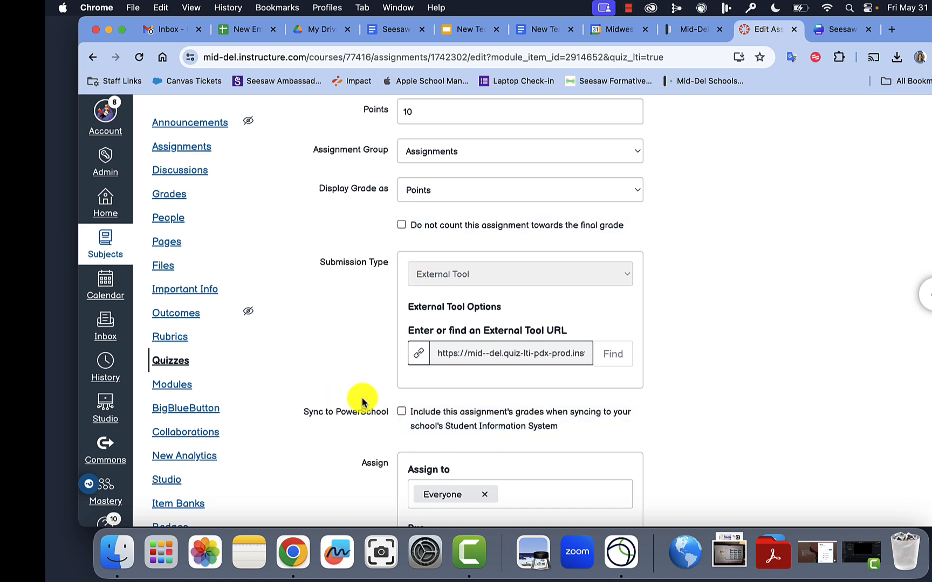
pyautogui.click(402, 413)
# Step: Set the quiz's due date to May 9, 2024 and proceed to building its content
pyautogui.scroll(-8, 743, 440)
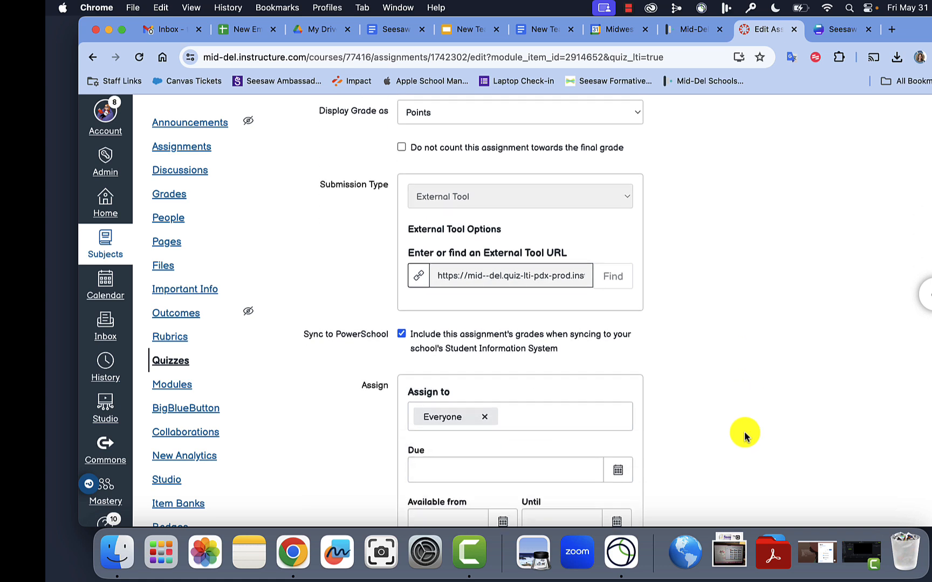
pyautogui.click(617, 209)
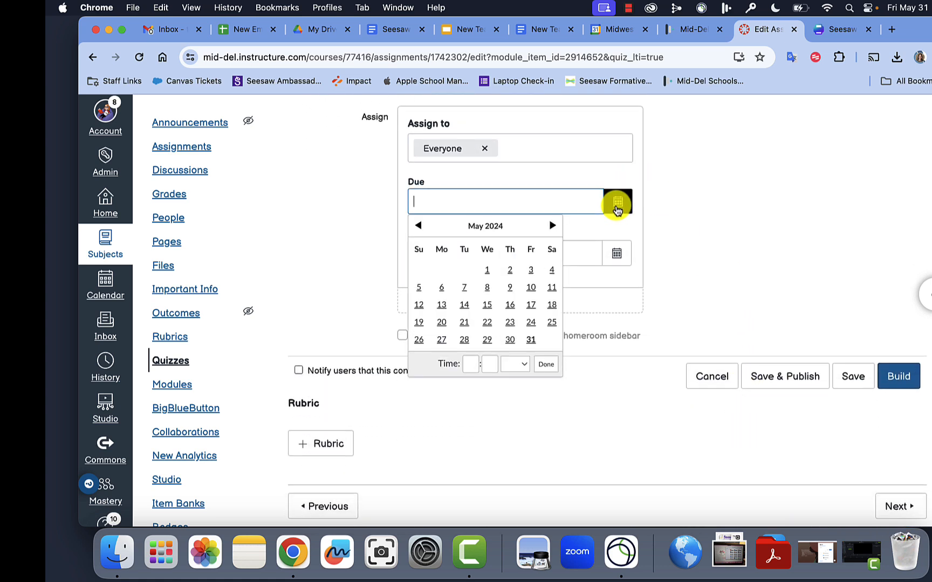
pyautogui.click(511, 286)
pyautogui.click(714, 253)
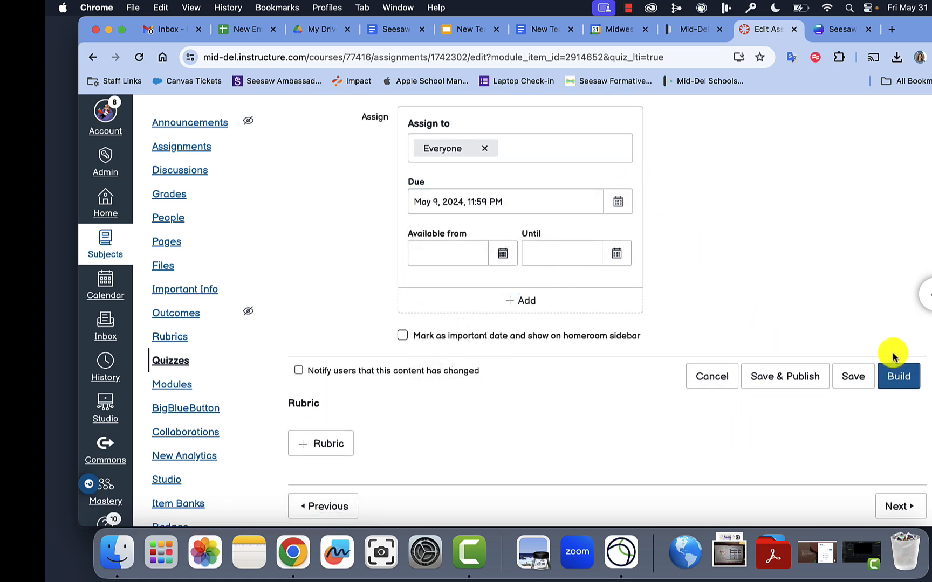
pyautogui.click(899, 382)
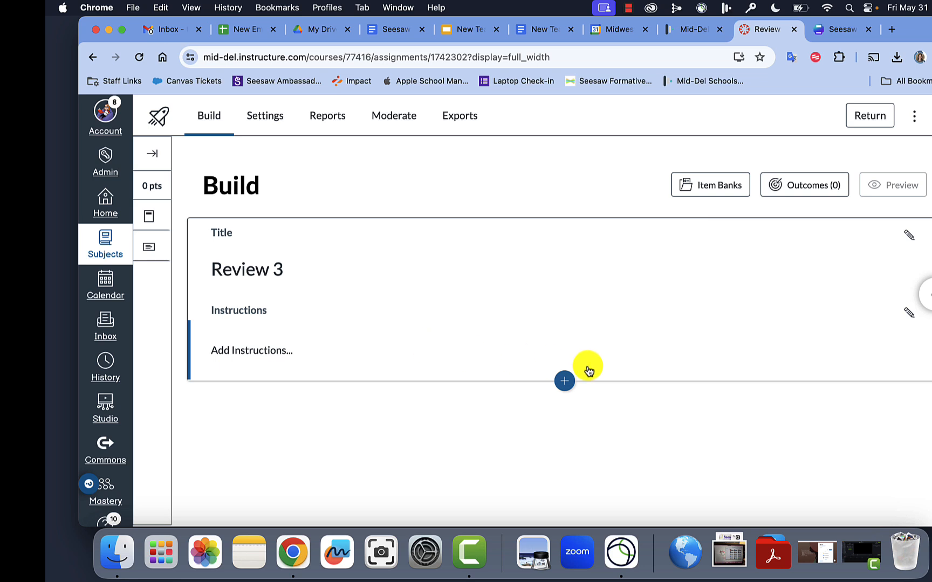
pyautogui.click(565, 383)
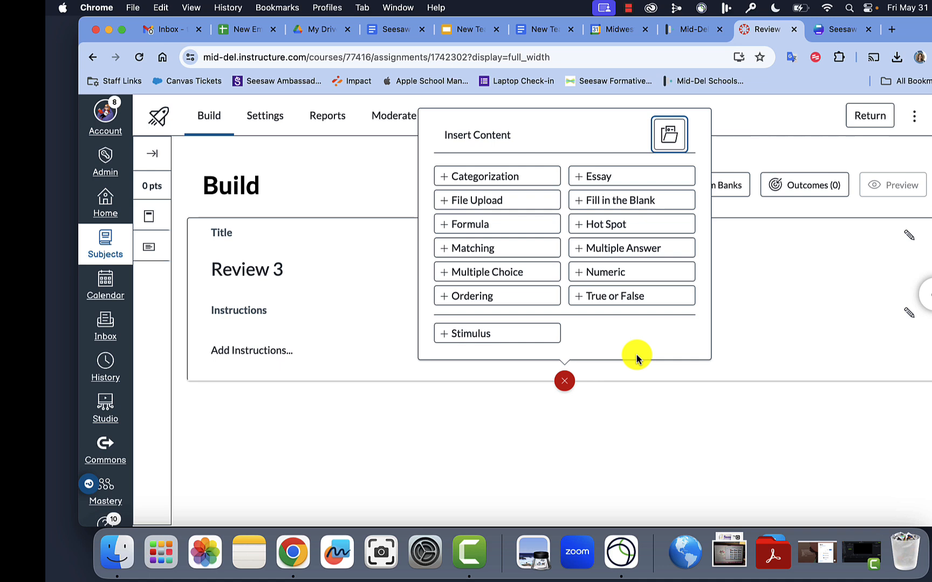
pyautogui.click(482, 183)
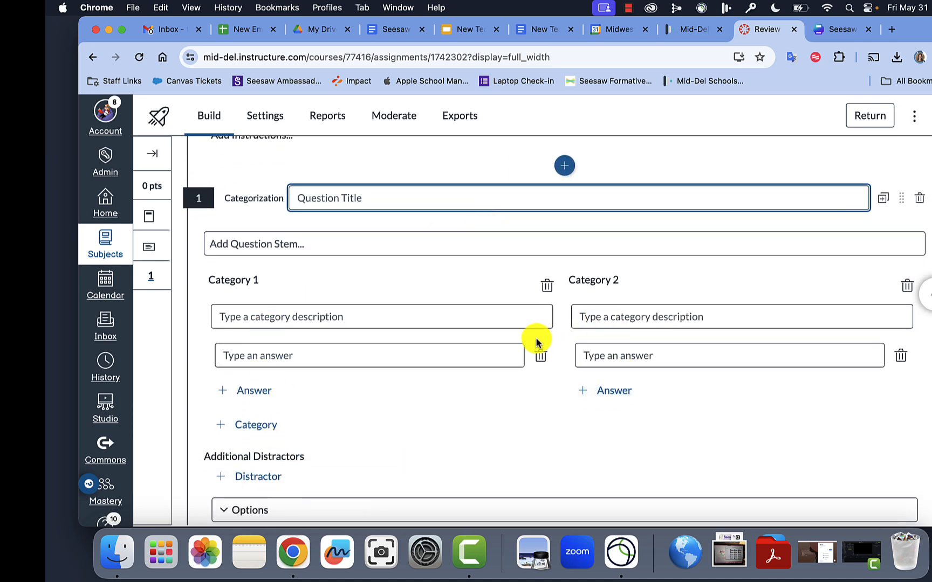
pyautogui.scroll(3, 536, 340)
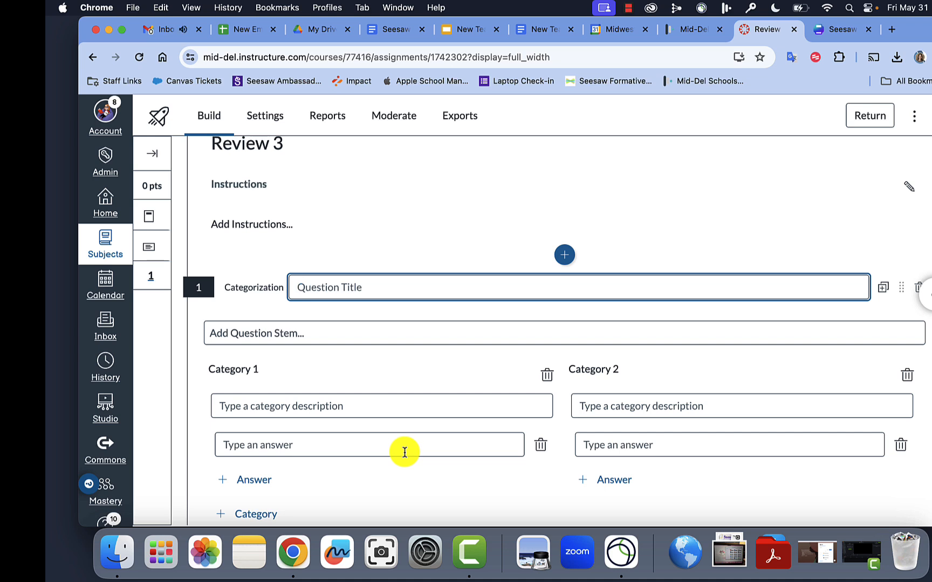
pyautogui.scroll(-2, 405, 452)
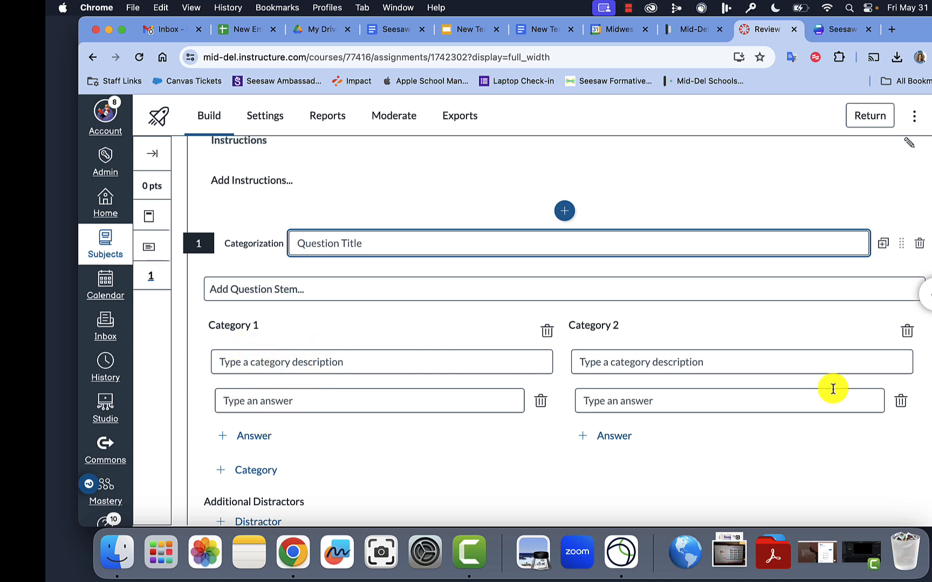
pyautogui.click(563, 211)
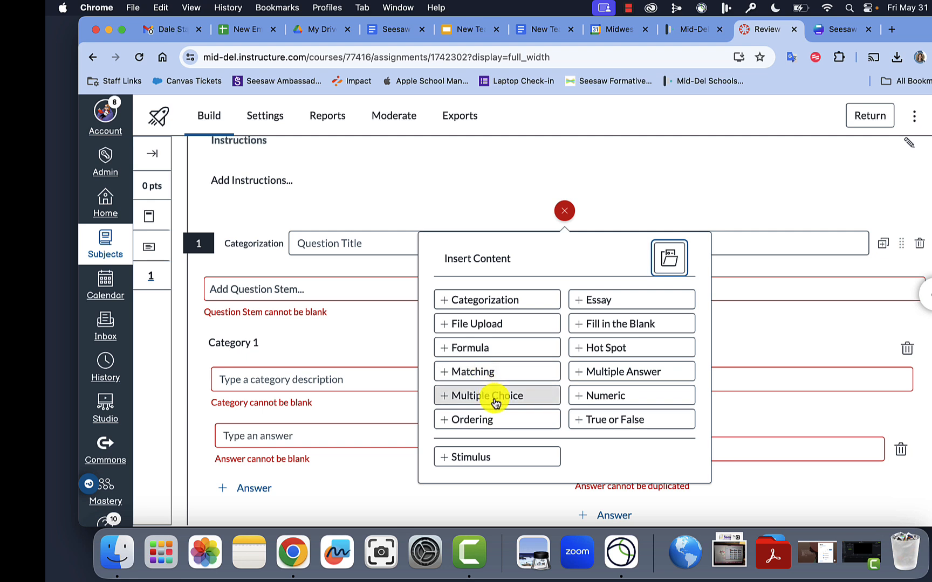
# Step: Insert an essay question into the quiz and look over its prompt editor and options
pyautogui.click(567, 384)
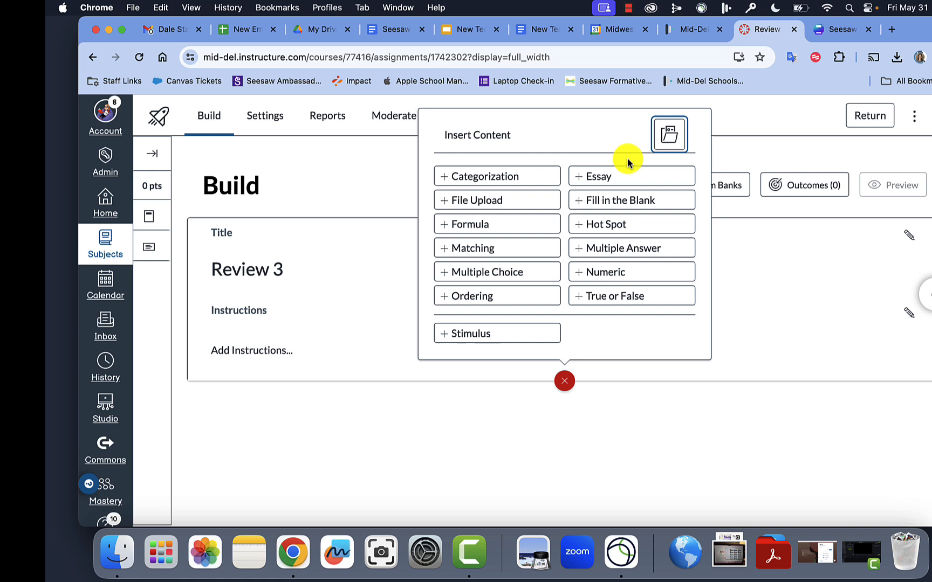
pyautogui.click(625, 171)
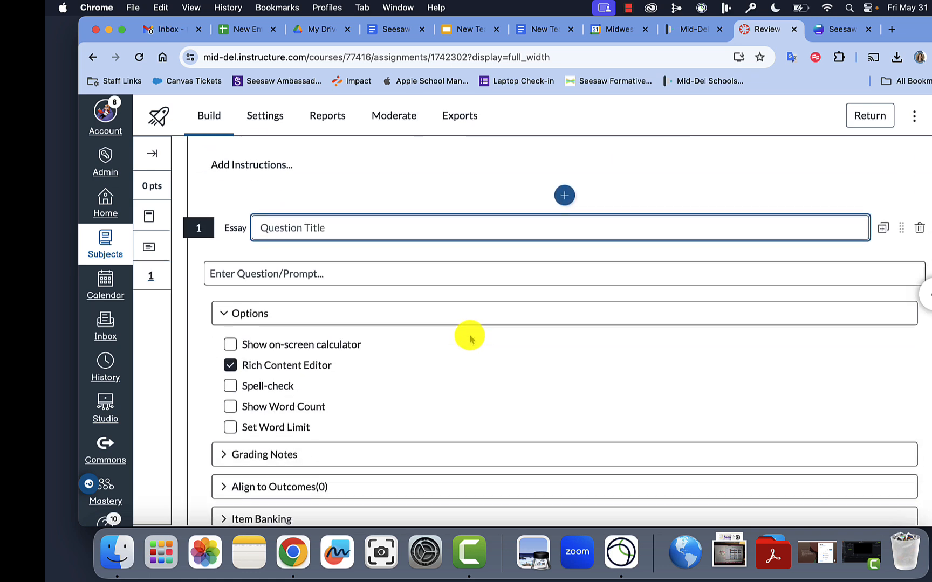
pyautogui.click(307, 275)
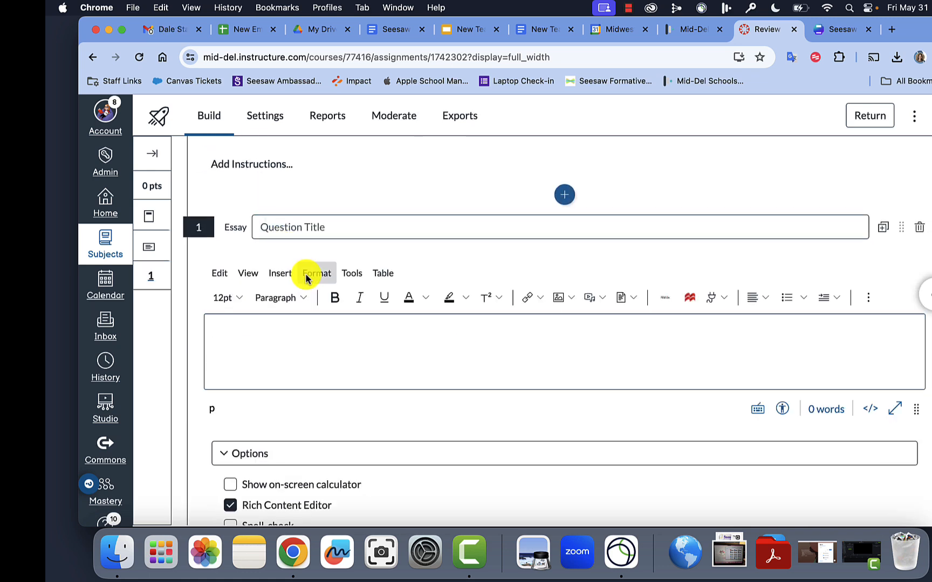
pyautogui.scroll(-5, 428, 265)
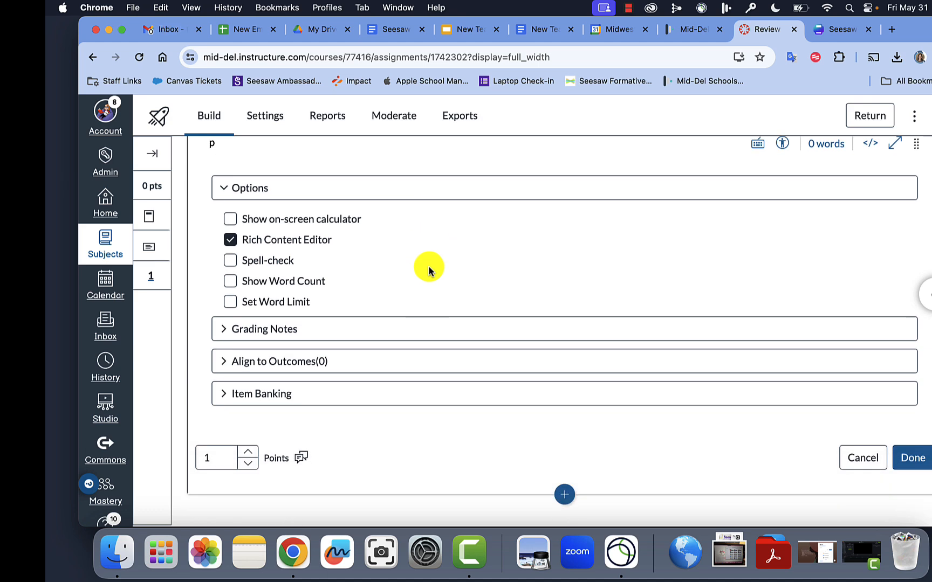
pyautogui.scroll(10, 428, 265)
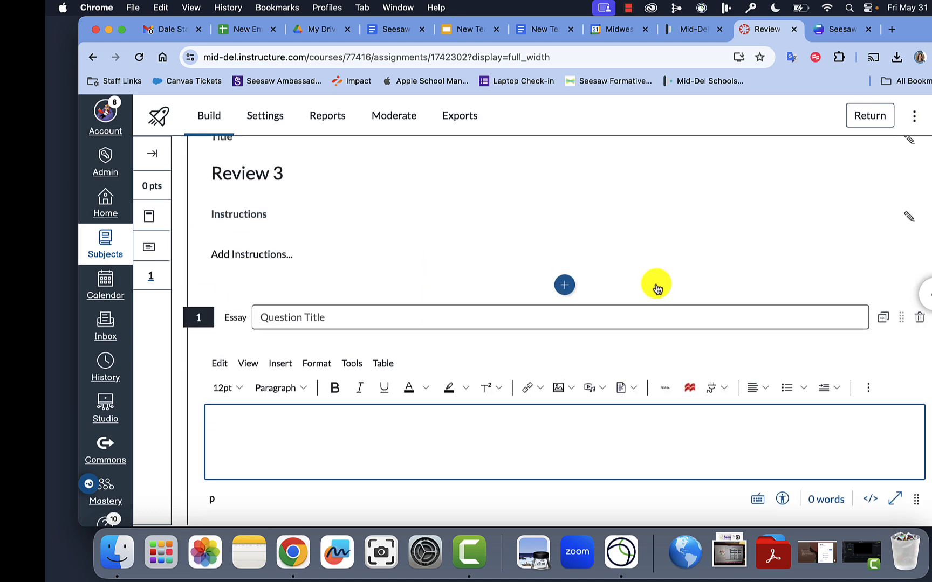
# Step: Enter "Essay Write one" as the essay question's prompt
pyautogui.click(884, 320)
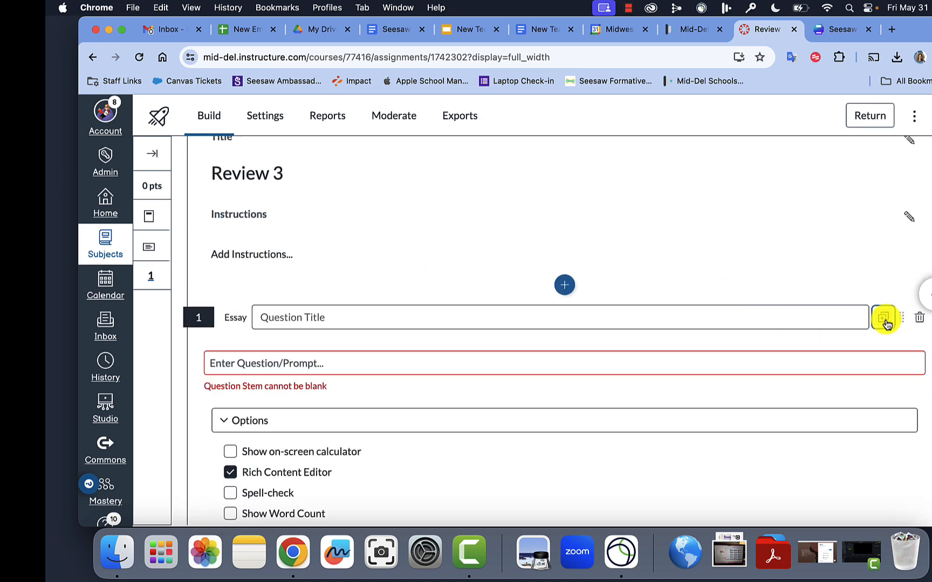
pyautogui.click(362, 366)
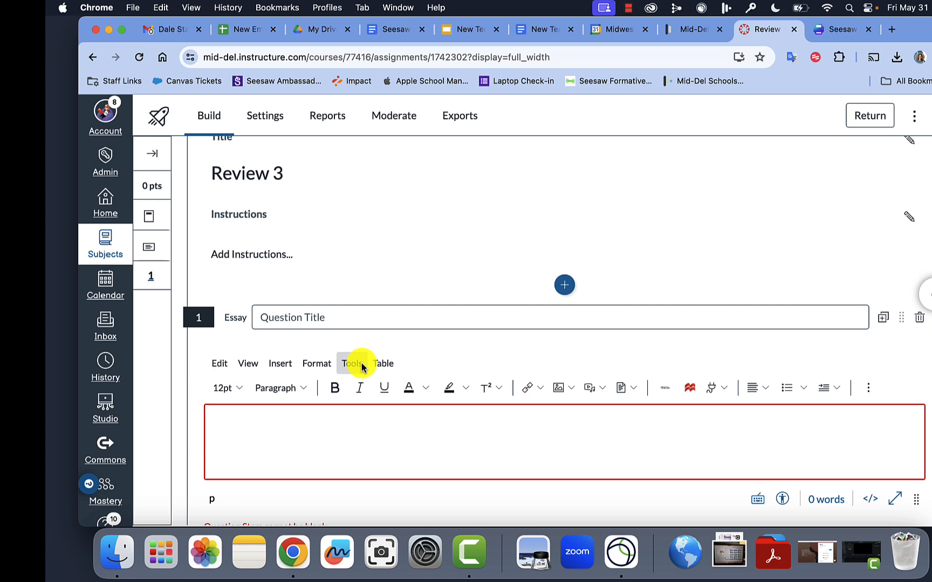
pyautogui.write('Essay Write one')
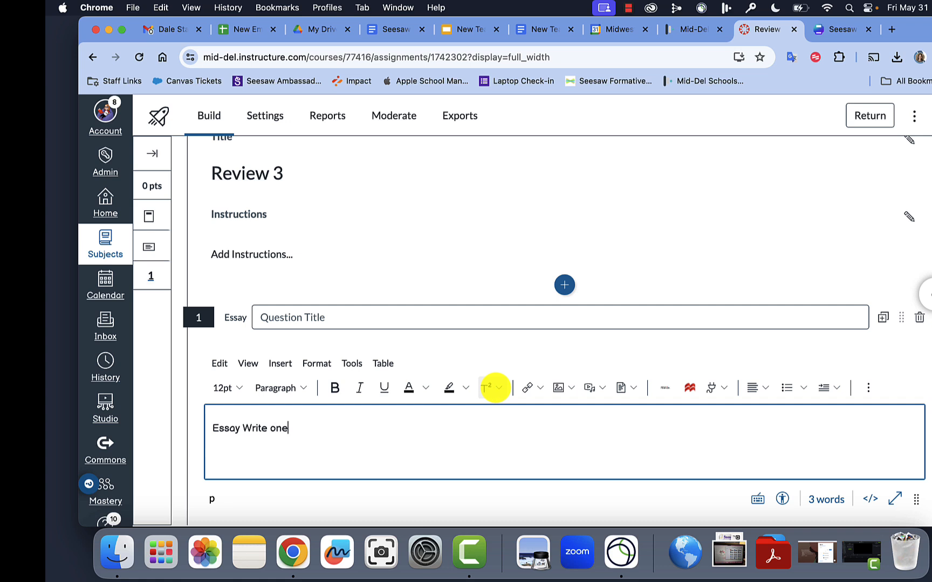
# Step: Open the quiz's instructions for editing and look over the editor and the essay question below it
pyautogui.click(658, 266)
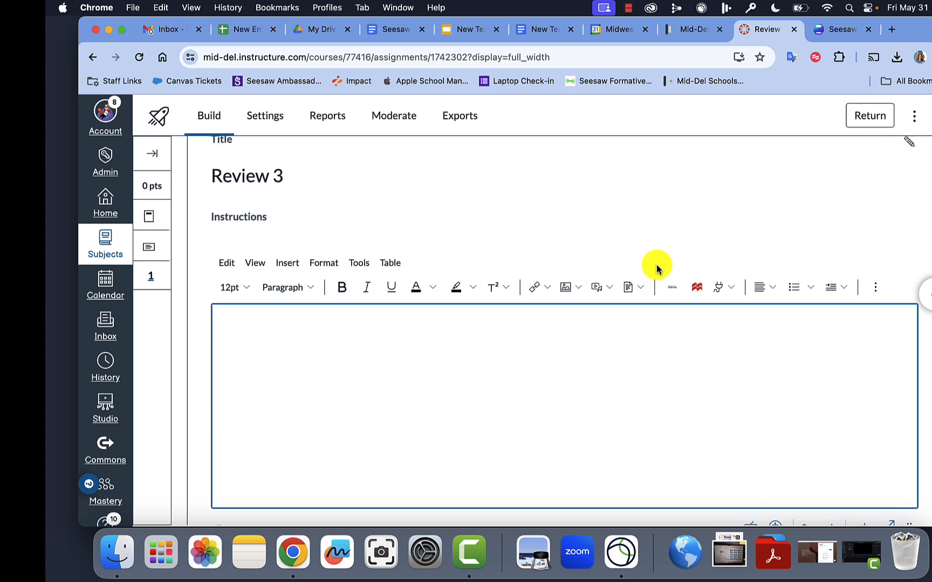
pyautogui.scroll(4, 427, 397)
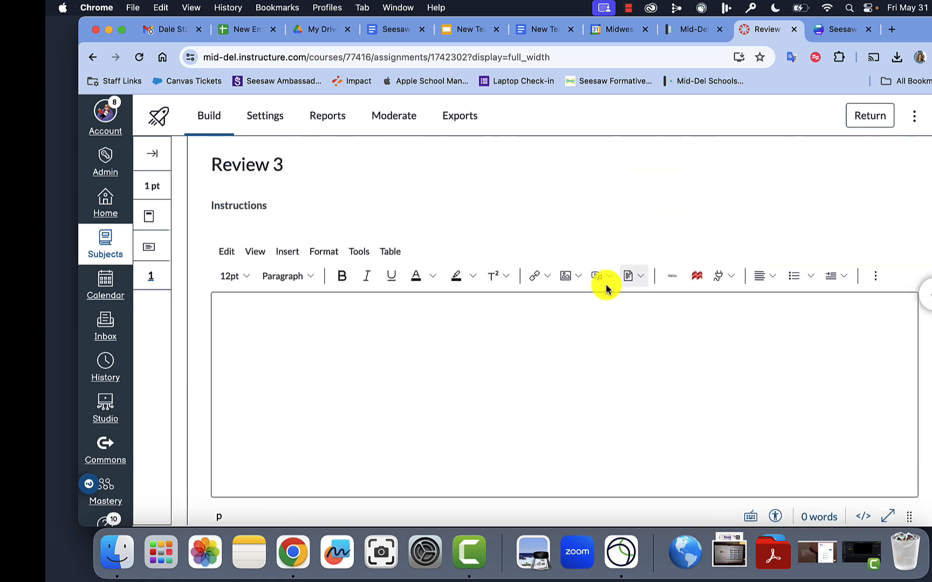
pyautogui.click(475, 361)
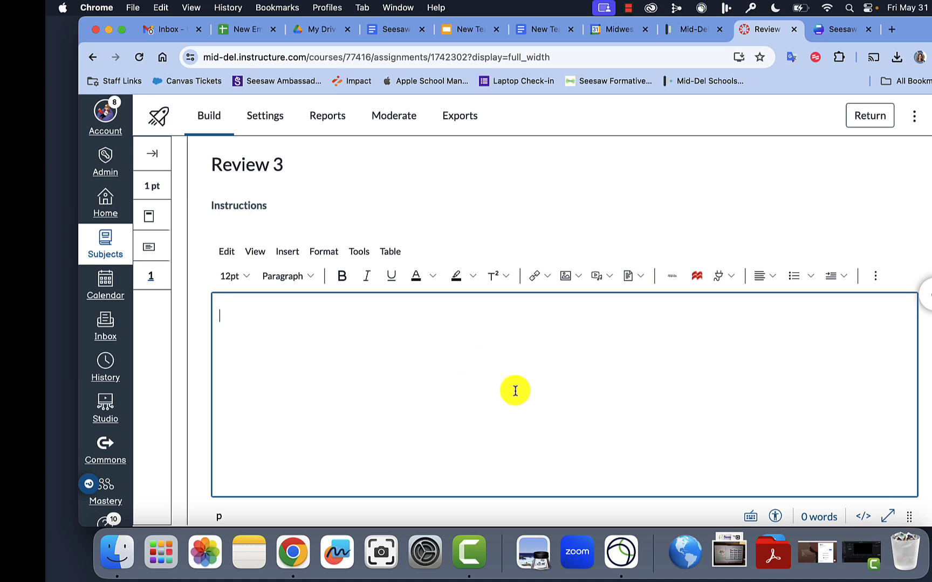
pyautogui.scroll(-1, 514, 384)
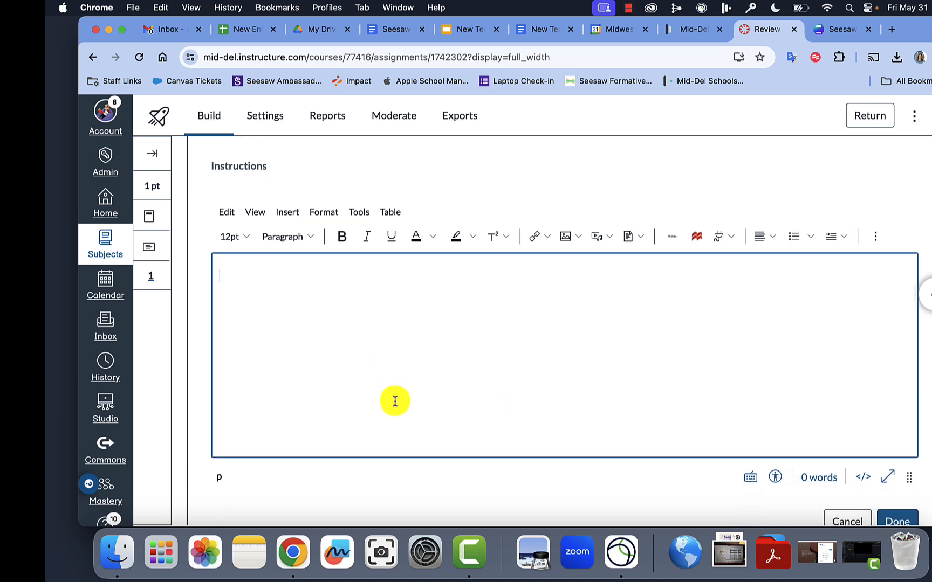
pyautogui.scroll(-2, 395, 401)
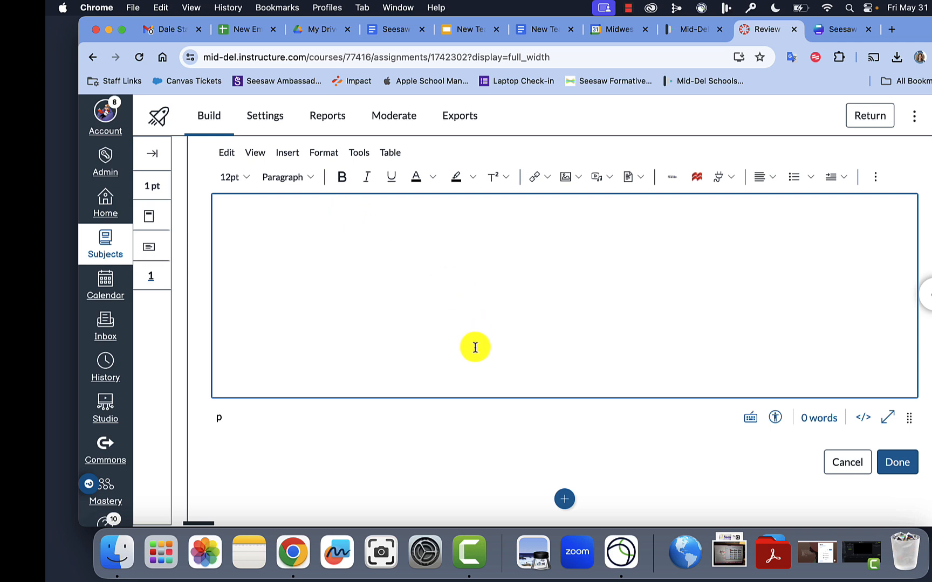
pyautogui.scroll(-1, 476, 343)
pyautogui.scroll(-5, 477, 343)
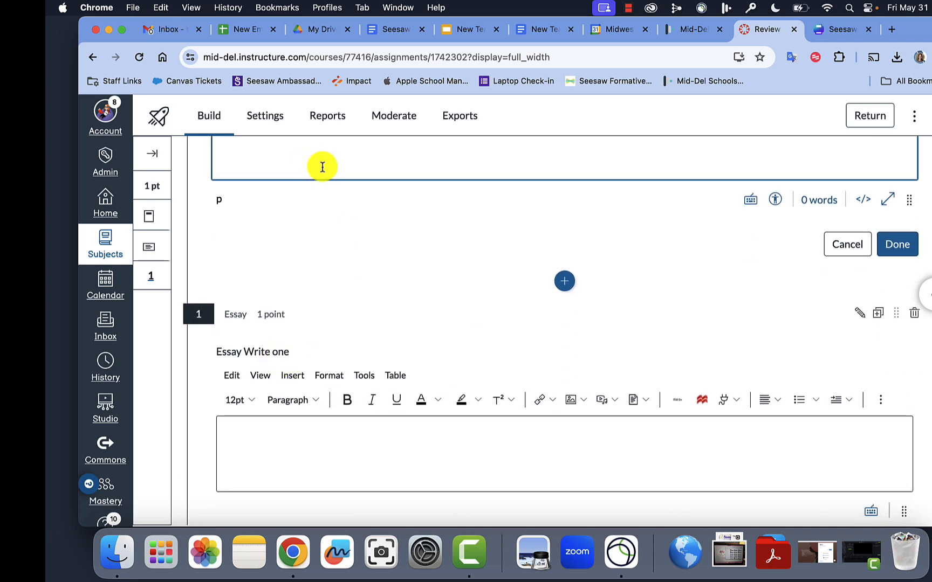
# Step: Reopen the essay question for editing and examine its options, including the Grading Notes
pyautogui.click(319, 440)
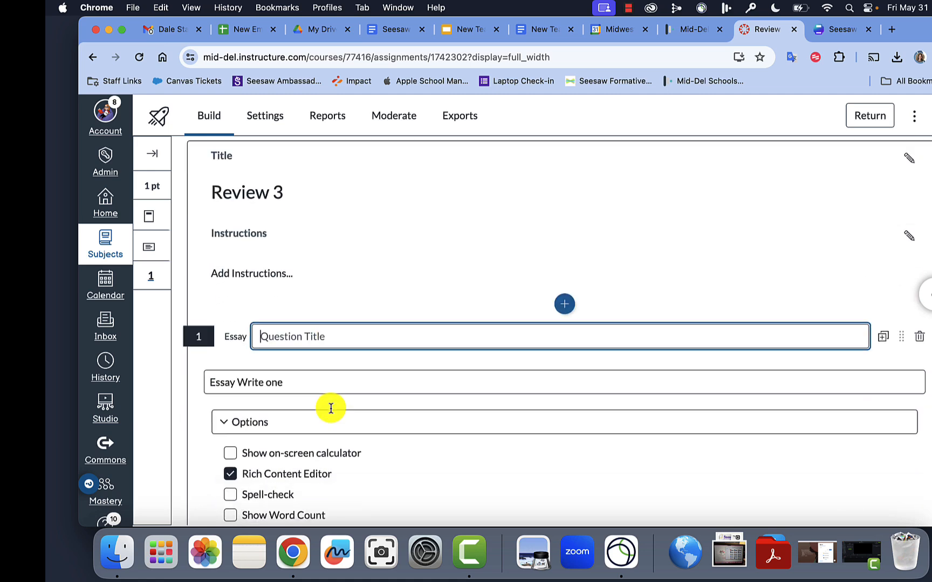
pyautogui.scroll(-3, 330, 409)
pyautogui.scroll(4, 328, 410)
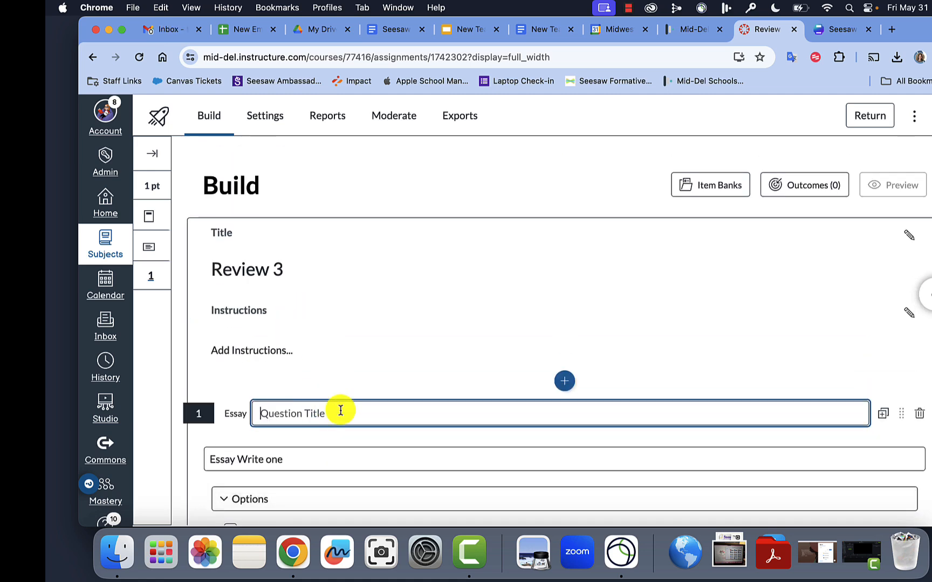
pyautogui.scroll(-7, 367, 413)
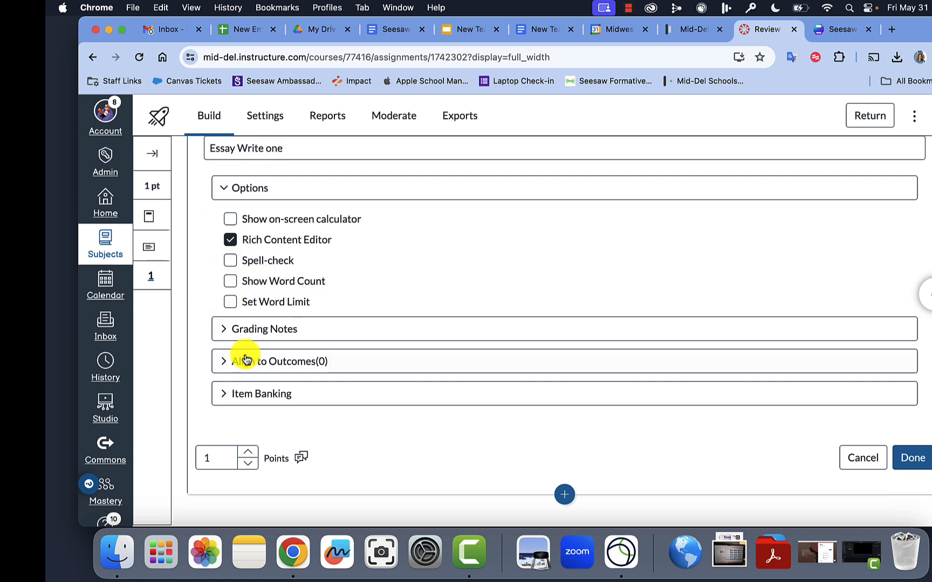
pyautogui.click(221, 330)
pyautogui.scroll(-1, 348, 351)
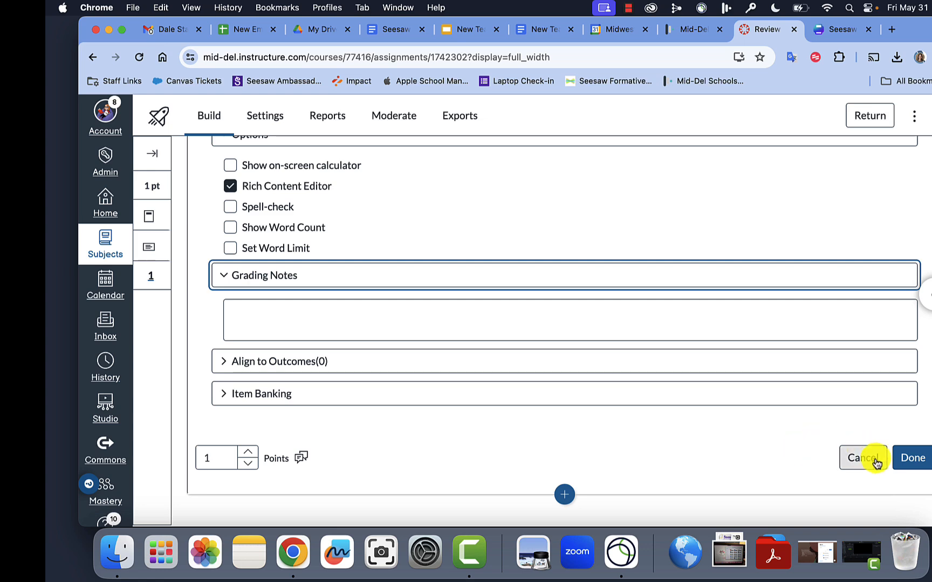
# Step: Remove the essay question from the quiz
pyautogui.scroll(10, 649, 298)
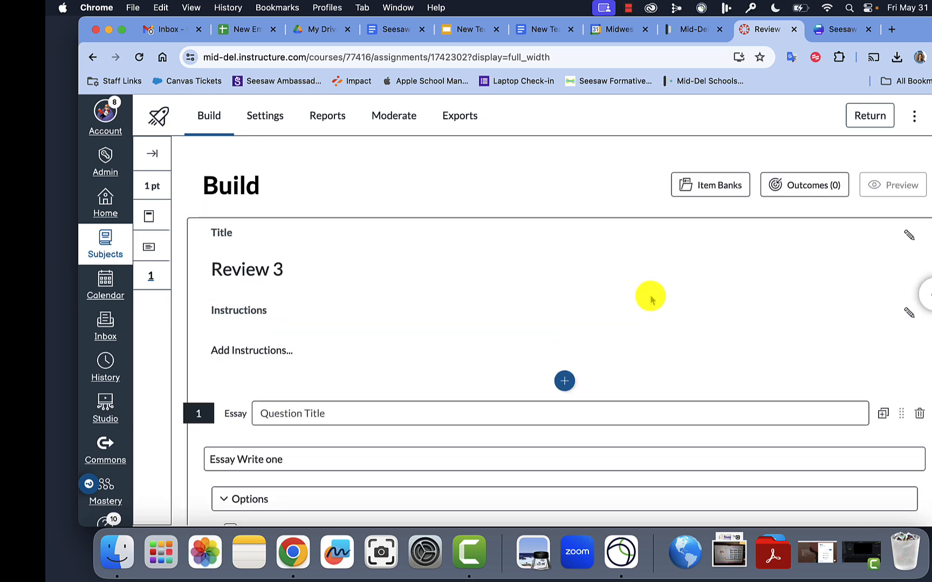
pyautogui.click(918, 413)
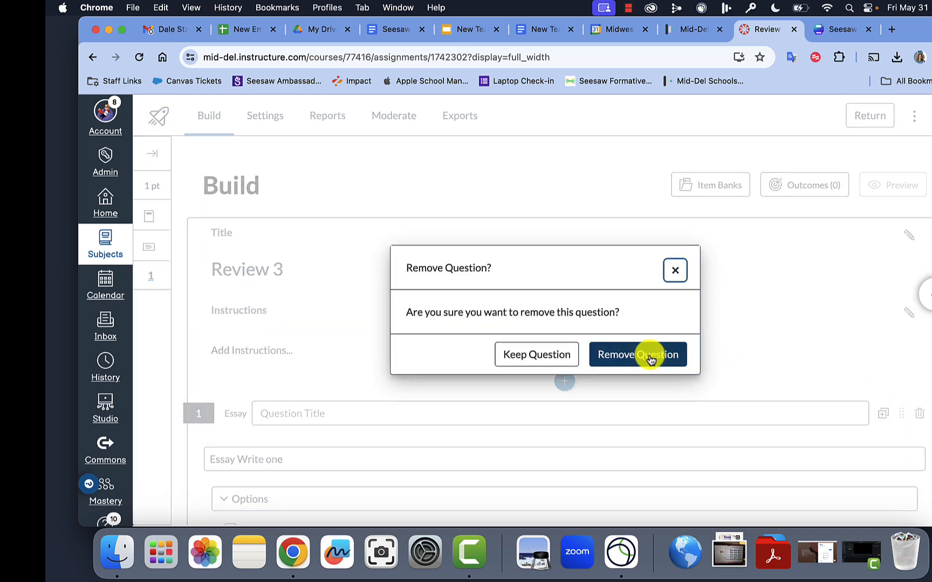
pyautogui.click(652, 358)
# Step: Insert a hot spot question into the quiz and look over its stem, image upload area and options
pyautogui.click(564, 381)
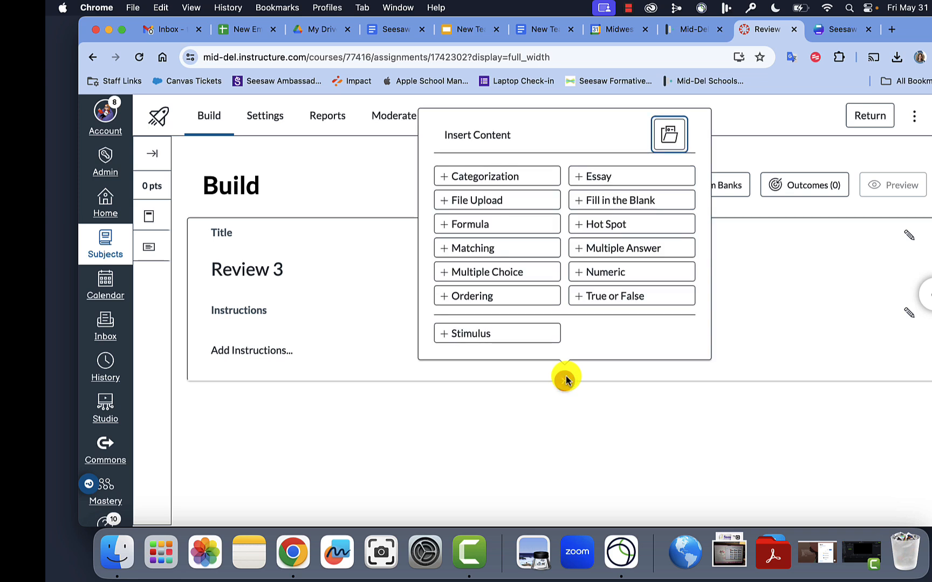
pyautogui.click(600, 228)
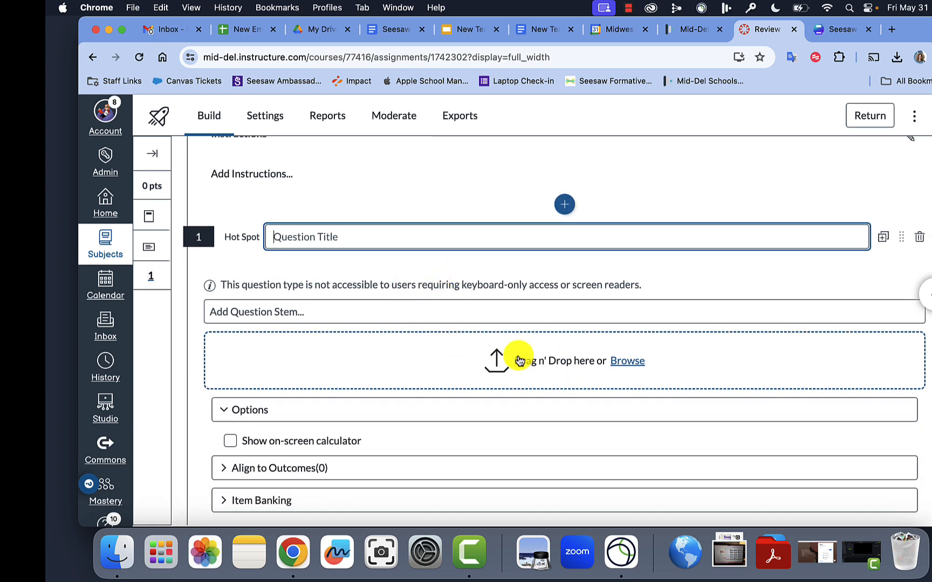
pyautogui.scroll(-4, 551, 372)
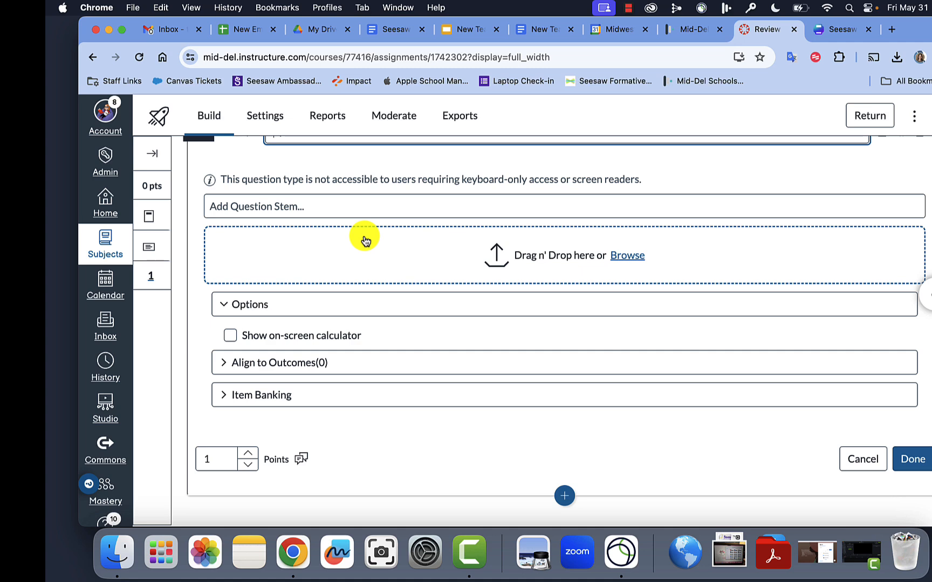
pyautogui.scroll(5, 365, 240)
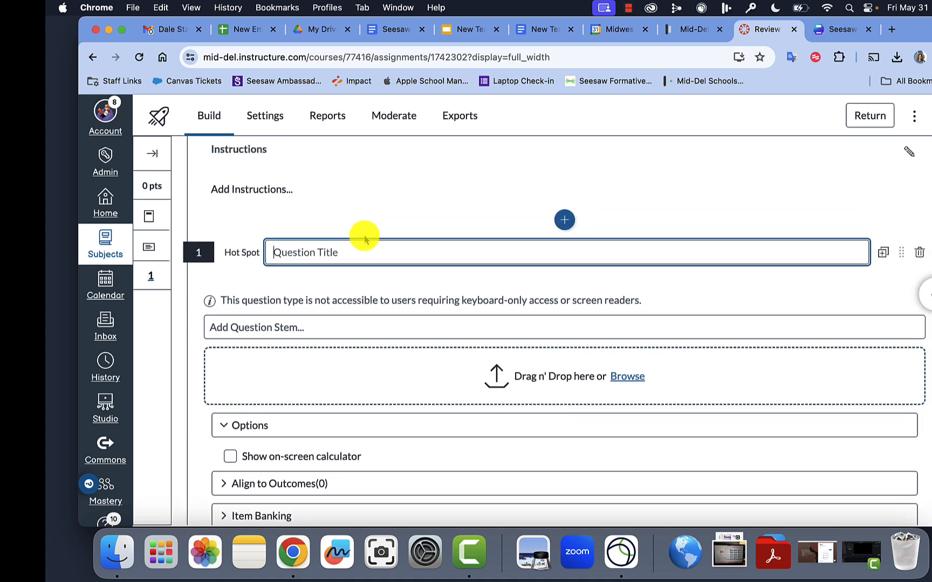
pyautogui.scroll(-5, 374, 209)
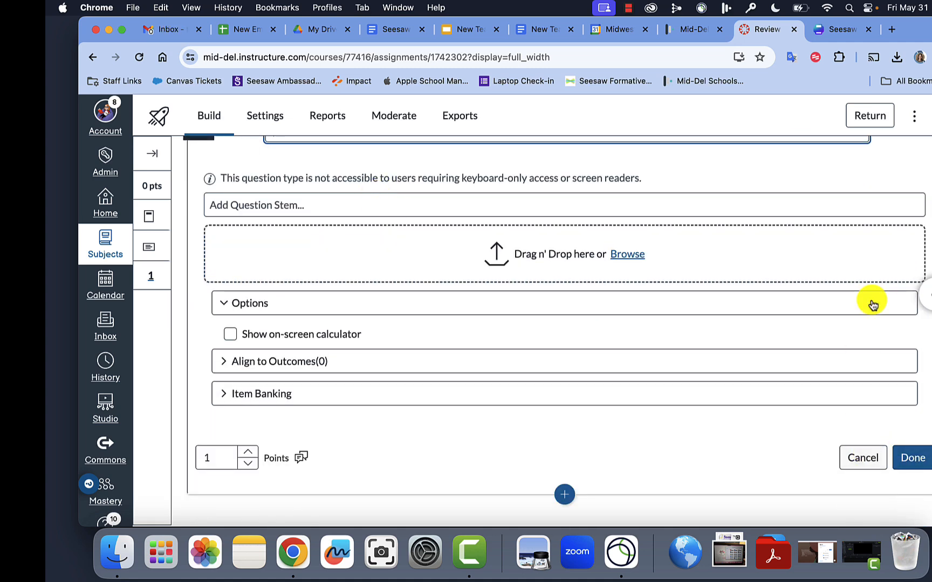
# Step: Remove the hot spot question from the quiz
pyautogui.scroll(10, 872, 304)
pyautogui.click(919, 382)
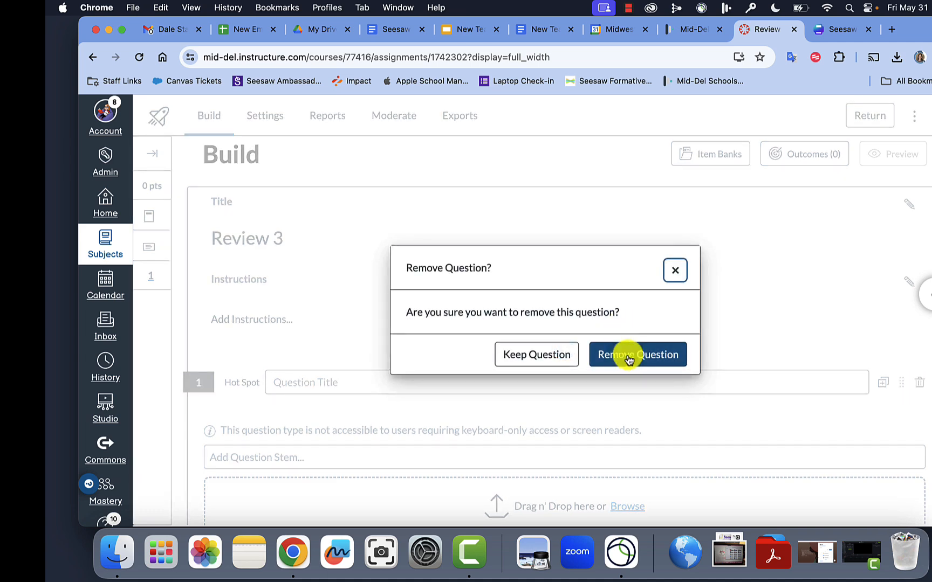
pyautogui.click(632, 357)
# Step: Insert a multiple choice question into the quiz
pyautogui.click(565, 381)
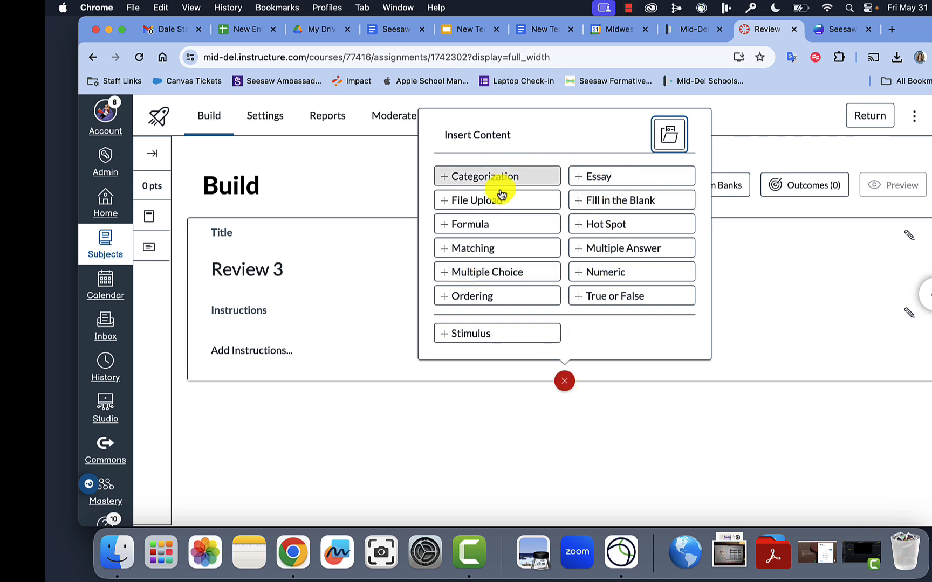
pyautogui.click(495, 276)
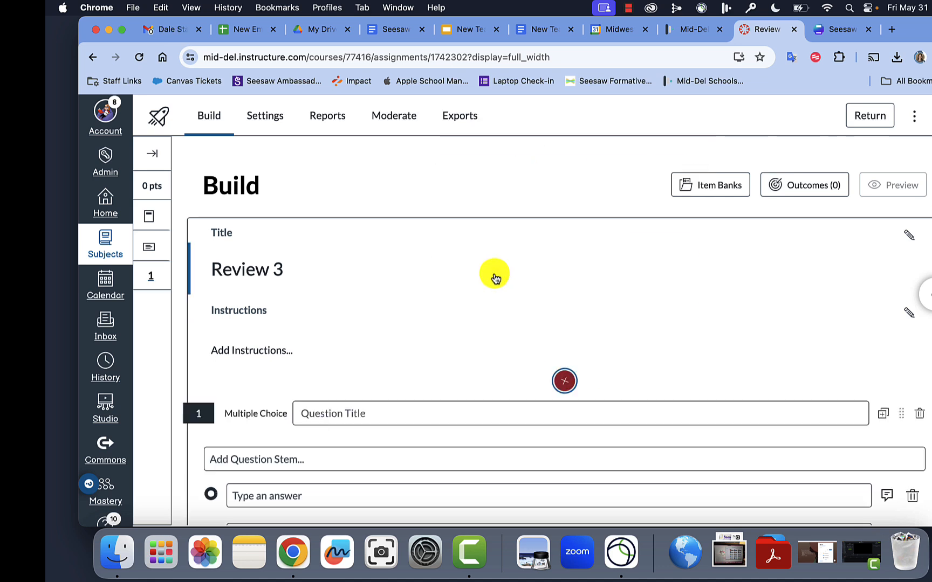
pyautogui.scroll(-3, 469, 324)
# Step: Title the multiple choice question "Question 1" and enter the stem "Fill in the blank with the correct vocab word."
pyautogui.click(347, 249)
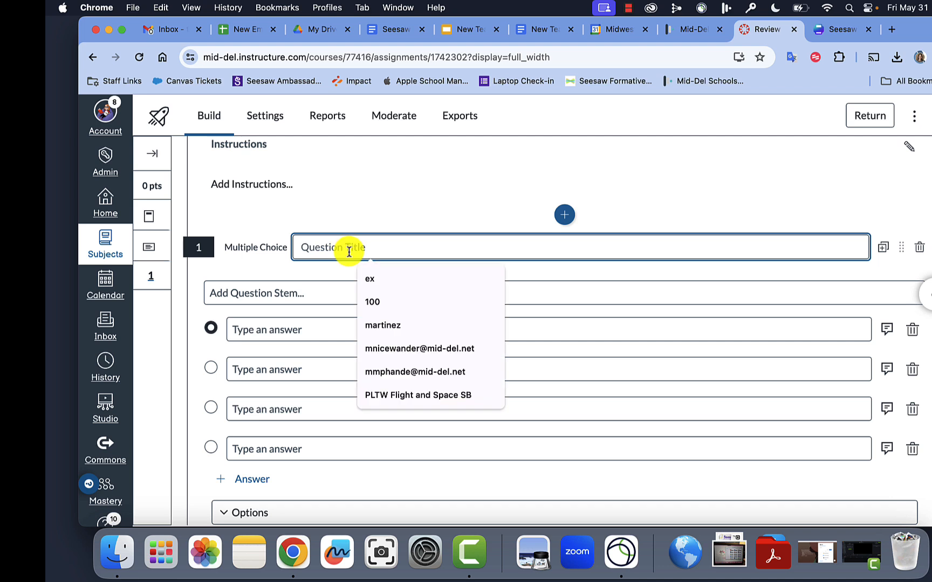
pyautogui.write('Question')
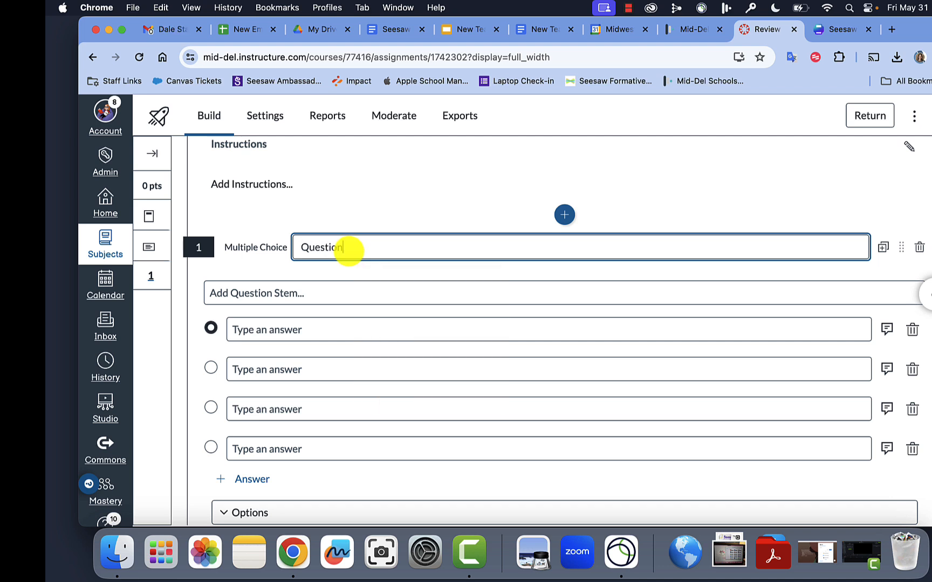
pyautogui.write(' 1')
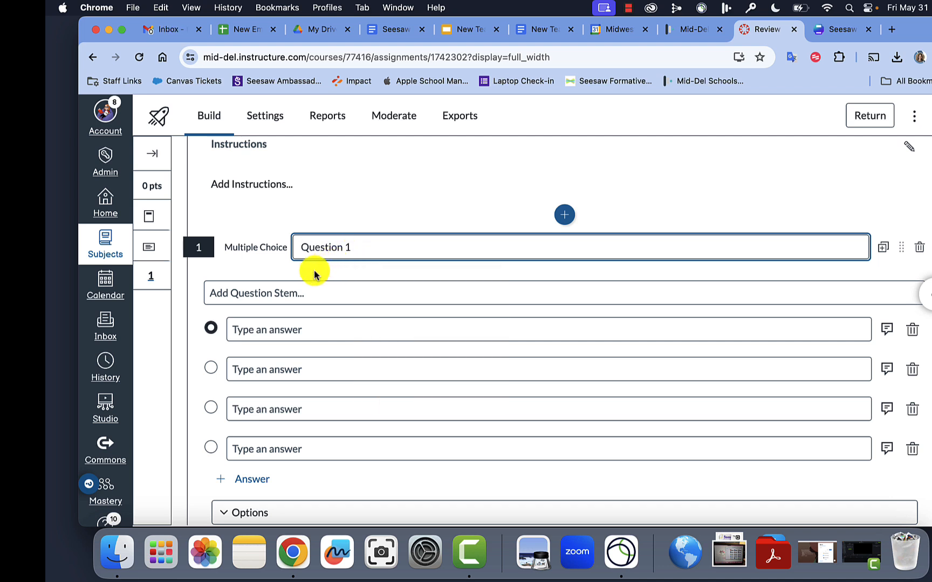
pyautogui.click(310, 295)
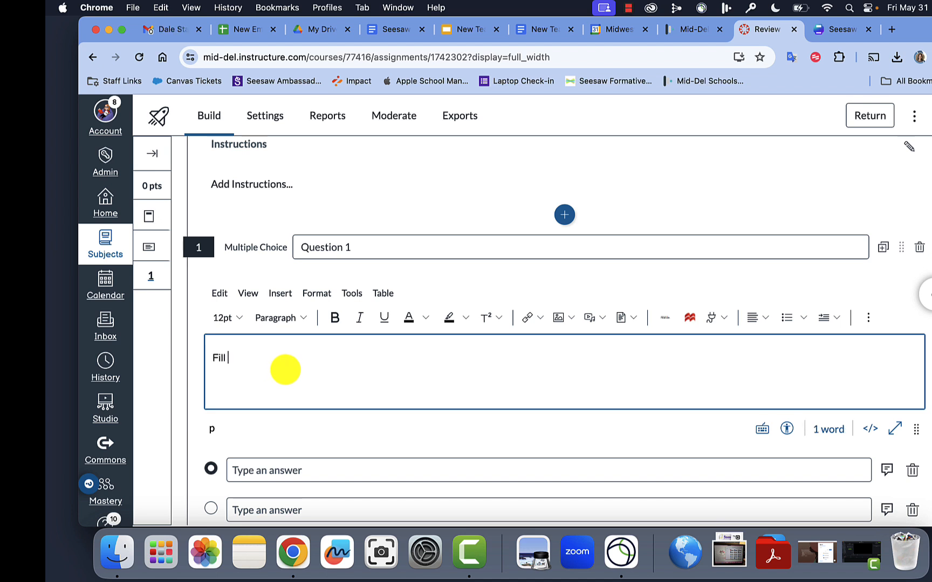
pyautogui.write('nk with the correct vocab word.')
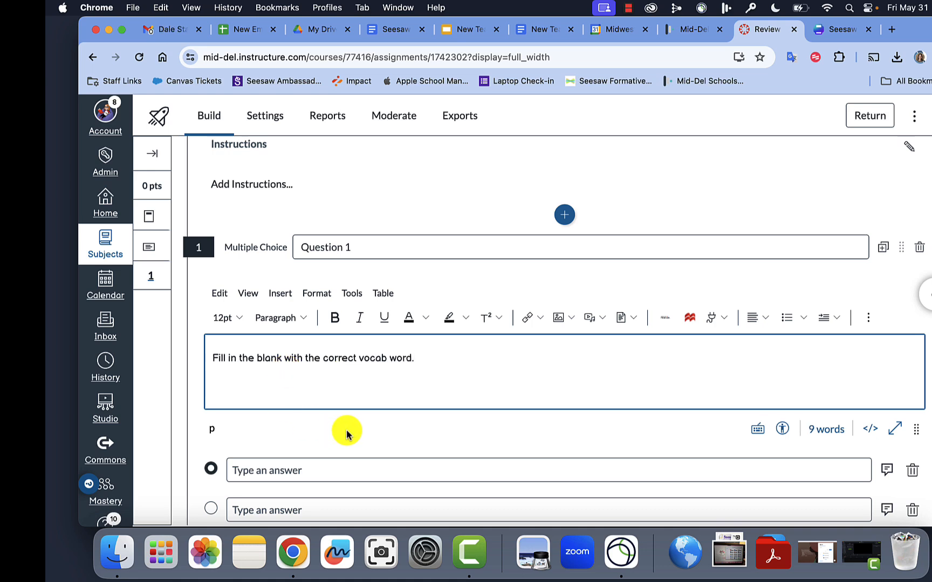
# Step: Fill in the four answer choices as A, B, C and D, and mark B as the correct answer
pyautogui.scroll(-3, 343, 430)
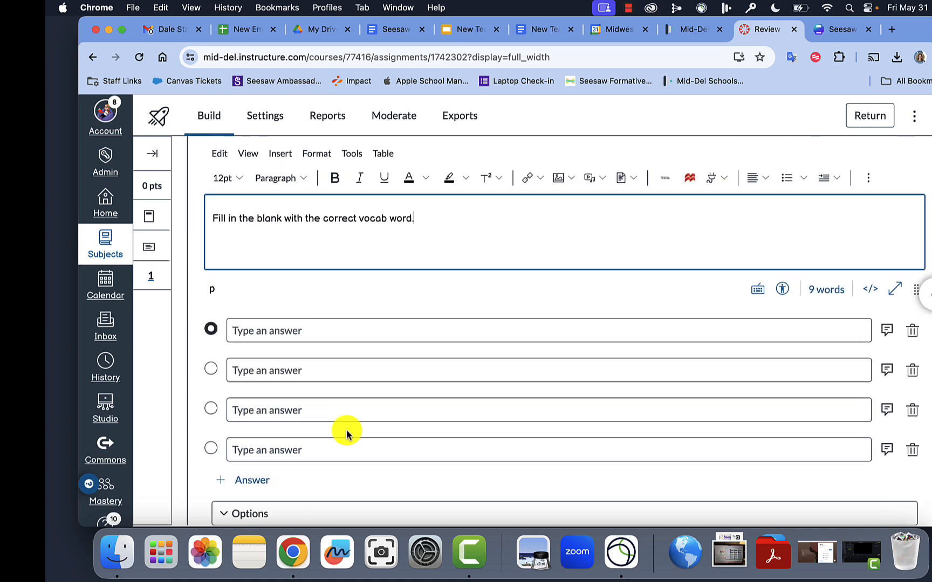
pyautogui.click(298, 333)
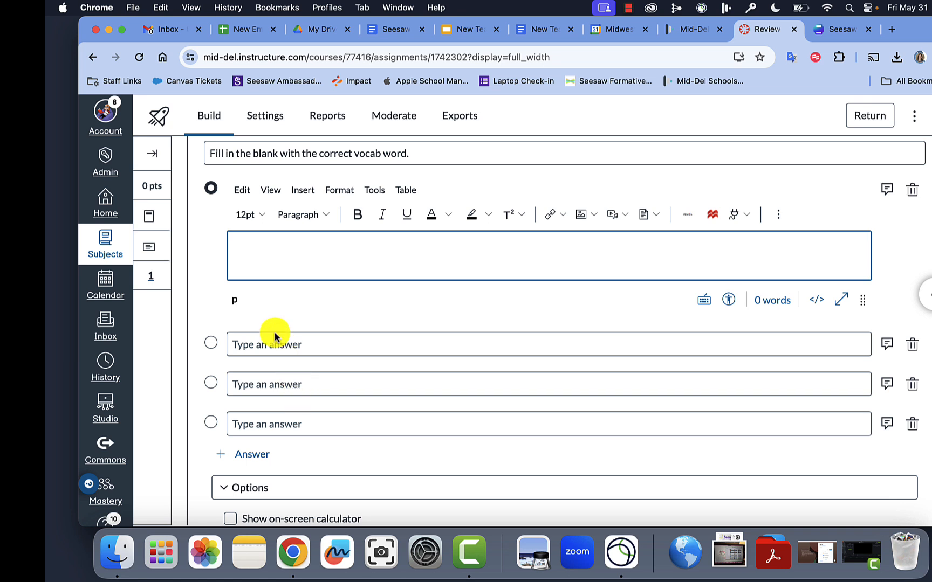
pyautogui.click(286, 344)
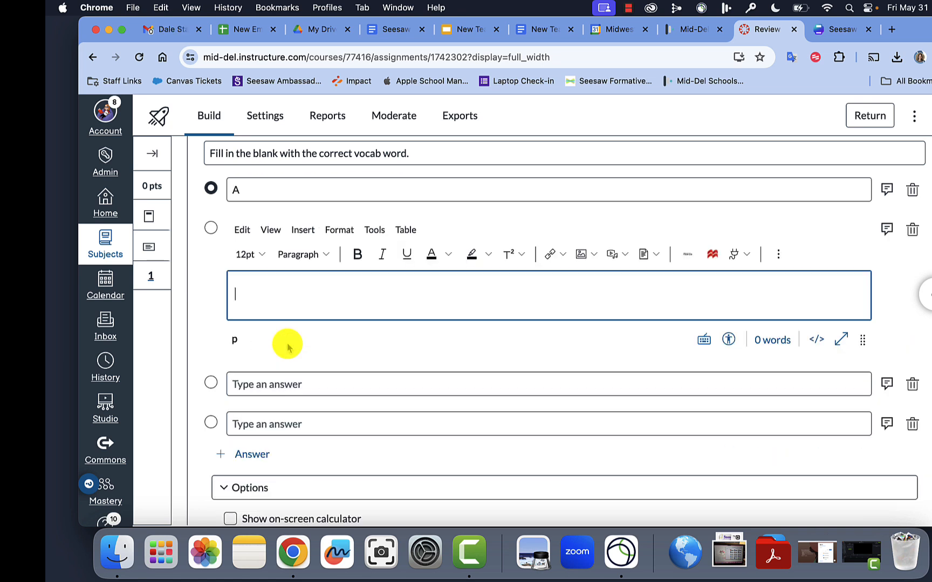
pyautogui.click(292, 385)
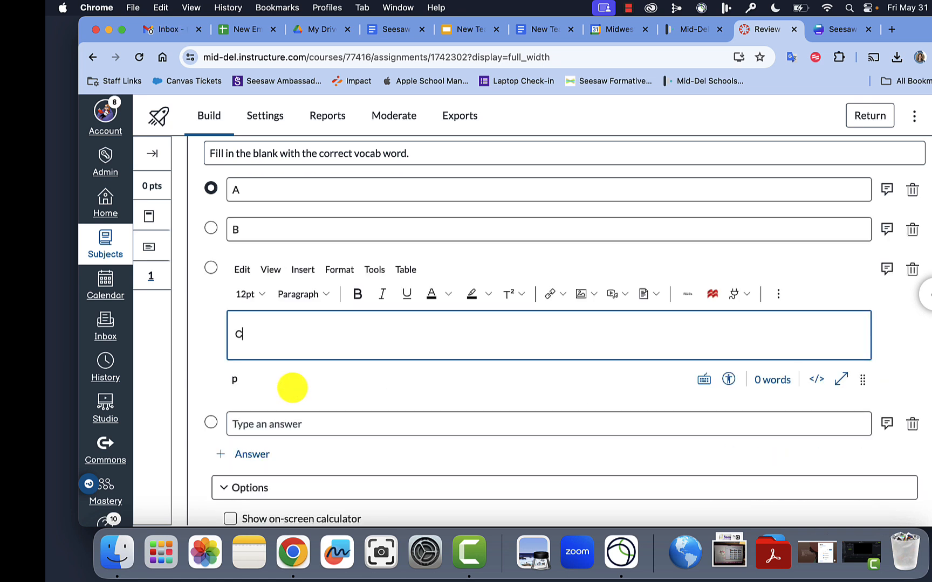
pyautogui.click(291, 424)
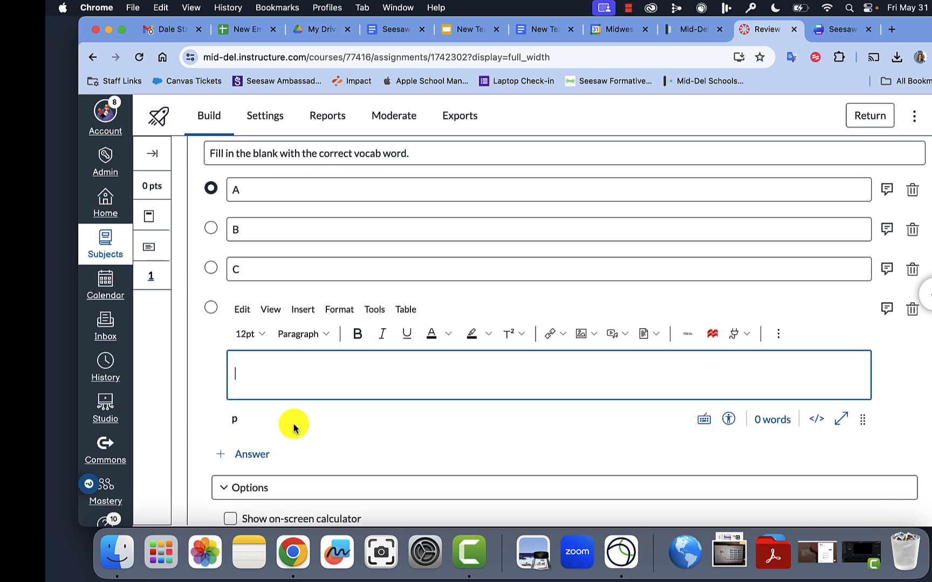
pyautogui.click(211, 229)
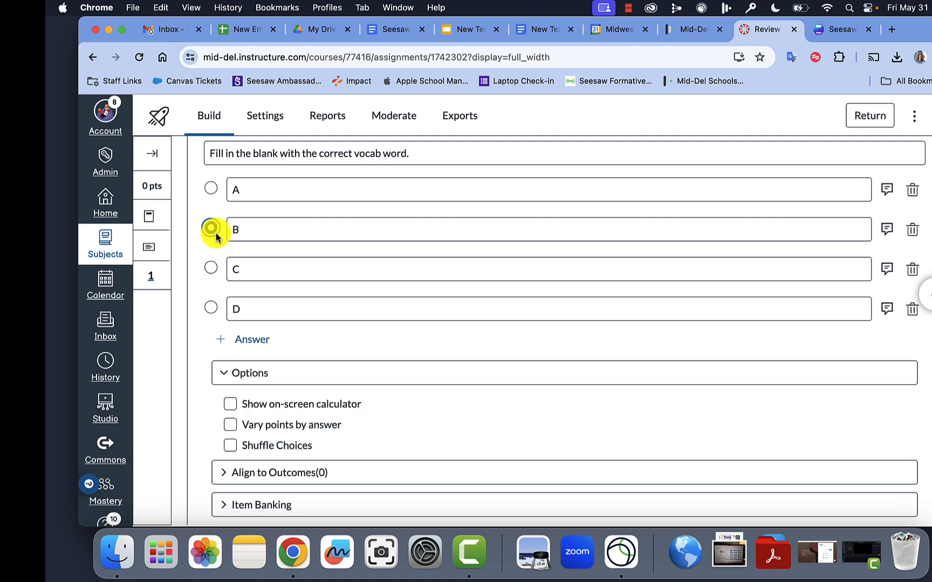
pyautogui.scroll(-3, 432, 384)
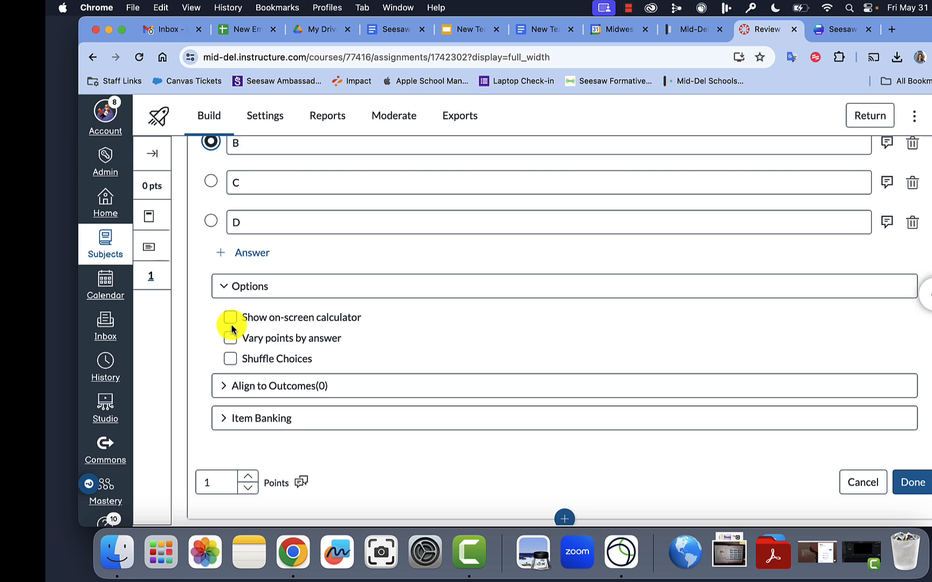
# Step: Set the multiple choice question's value to 6 points and save the question
pyautogui.scroll(2, 510, 332)
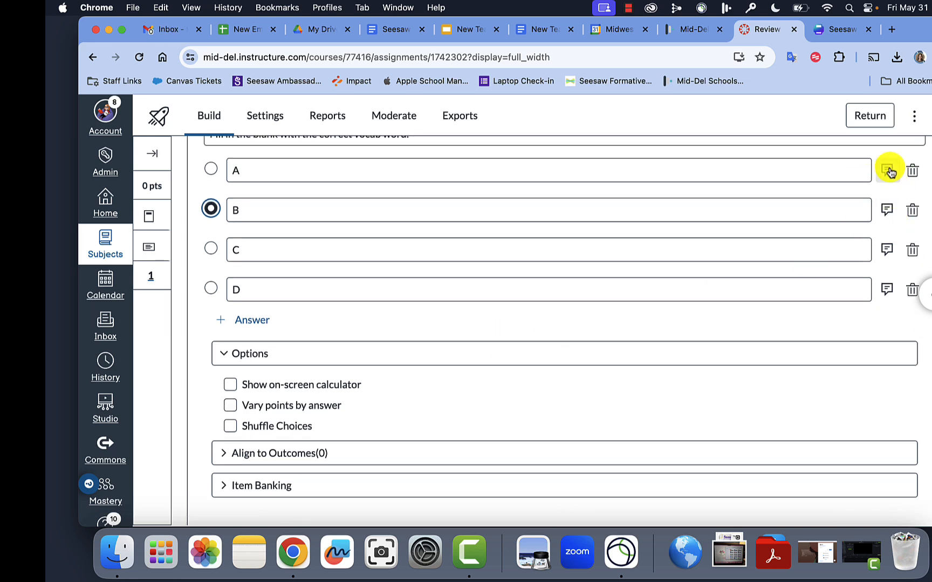
pyautogui.scroll(-3, 503, 378)
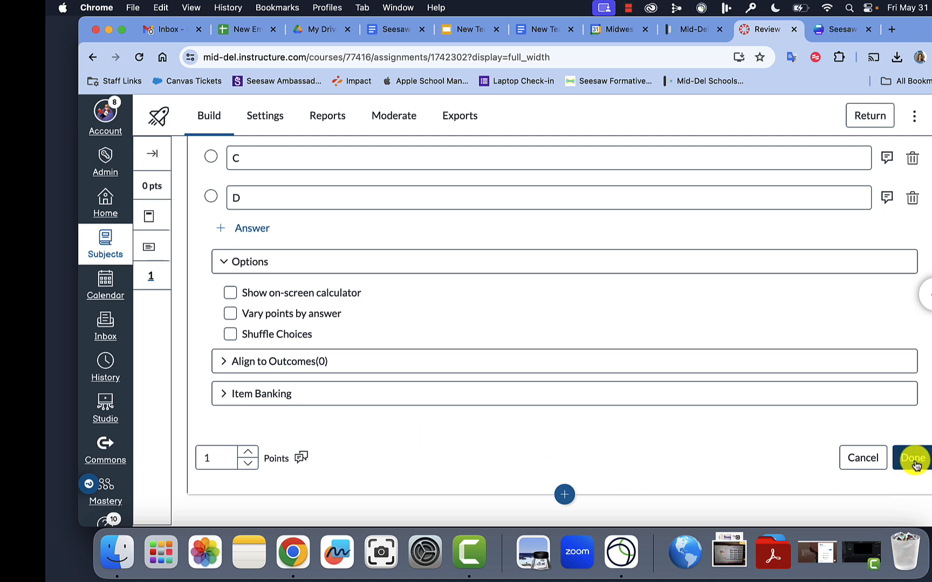
pyautogui.click(244, 457)
pyautogui.press('BackSpace')
pyautogui.write('4')
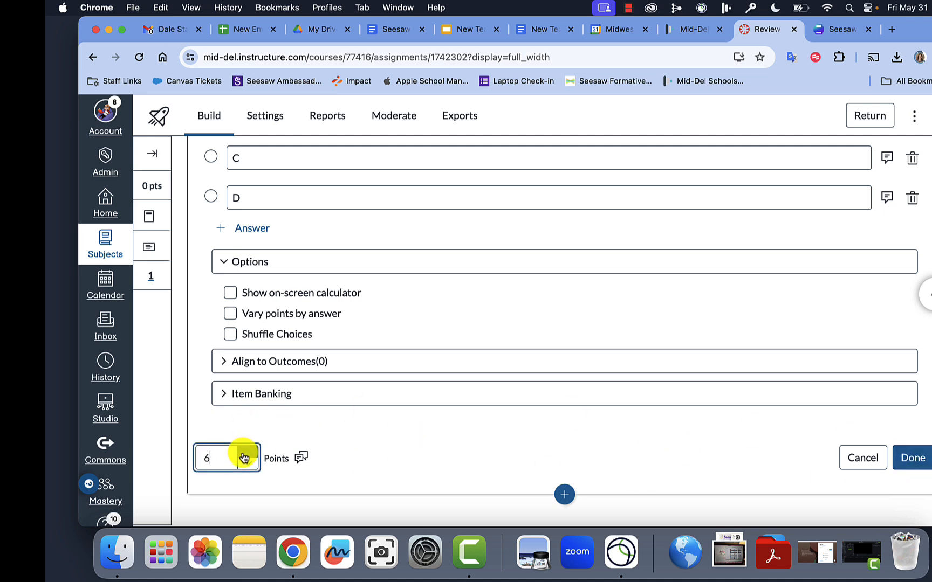
pyautogui.click(912, 457)
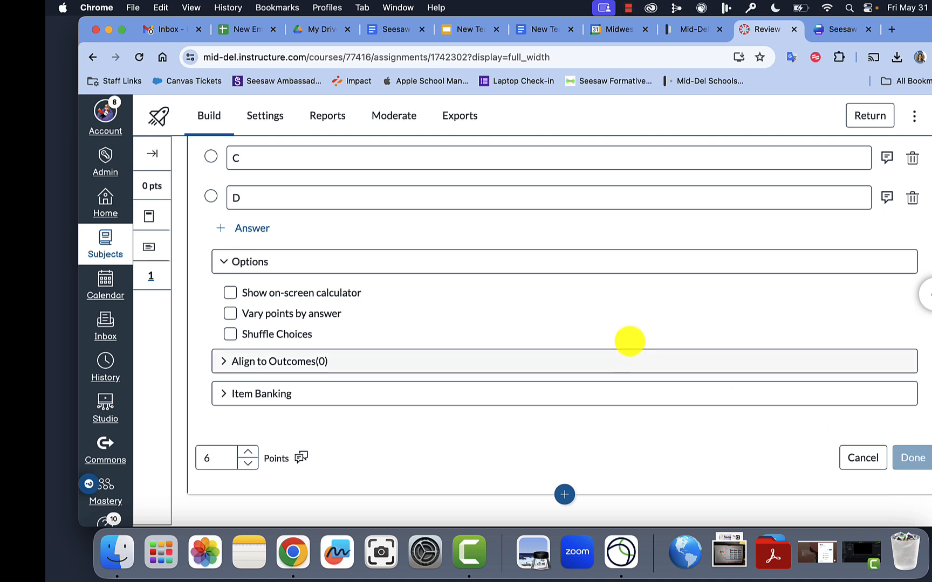
# Step: Leave the quiz builder for the course modules and publish the Review 3 quiz
pyautogui.scroll(3, 489, 334)
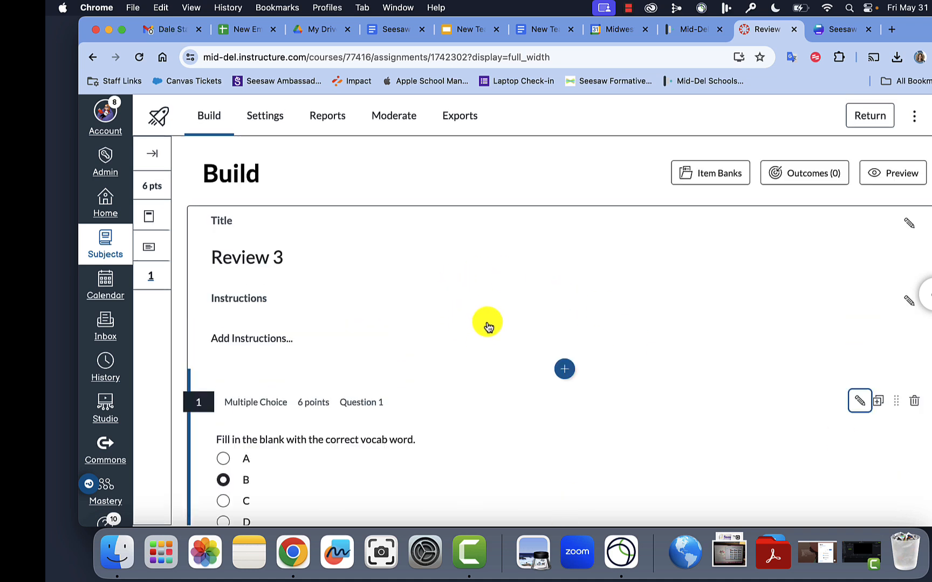
pyautogui.scroll(-3, 489, 334)
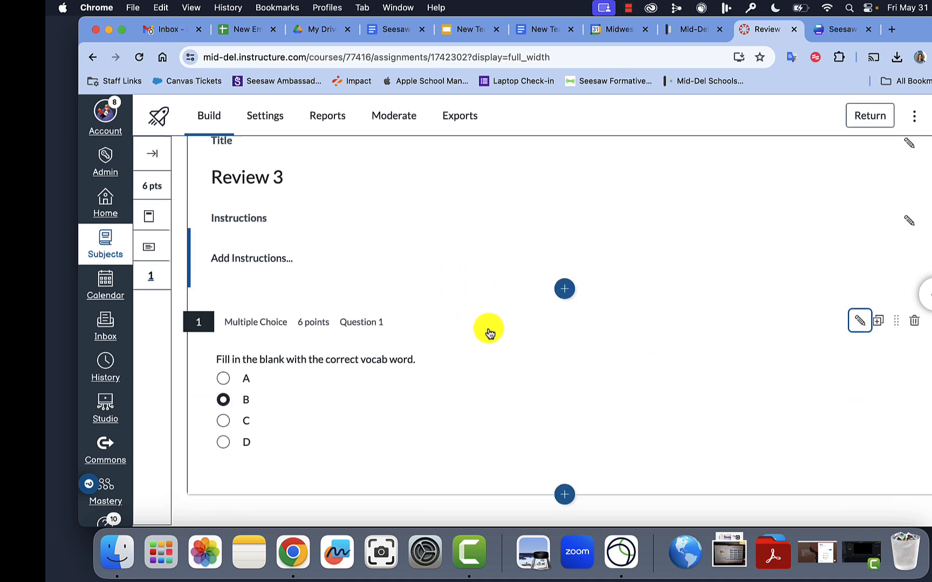
pyautogui.scroll(3, 489, 334)
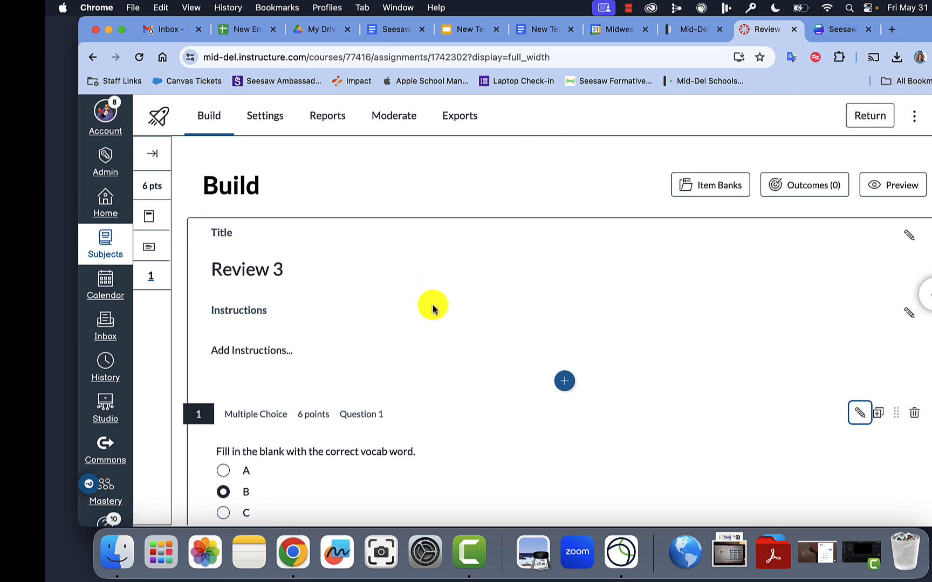
pyautogui.click(870, 116)
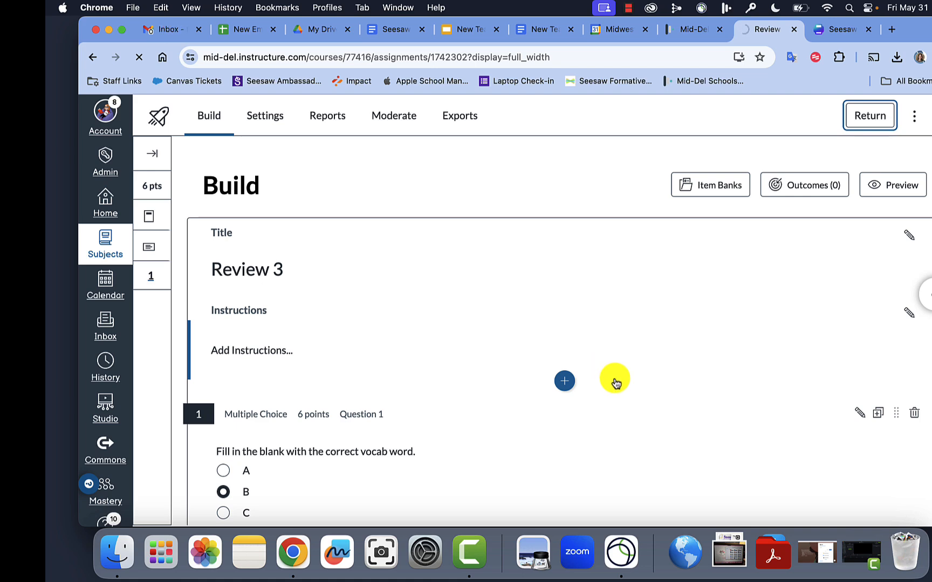
pyautogui.scroll(-1, 618, 365)
pyautogui.scroll(-10, 623, 332)
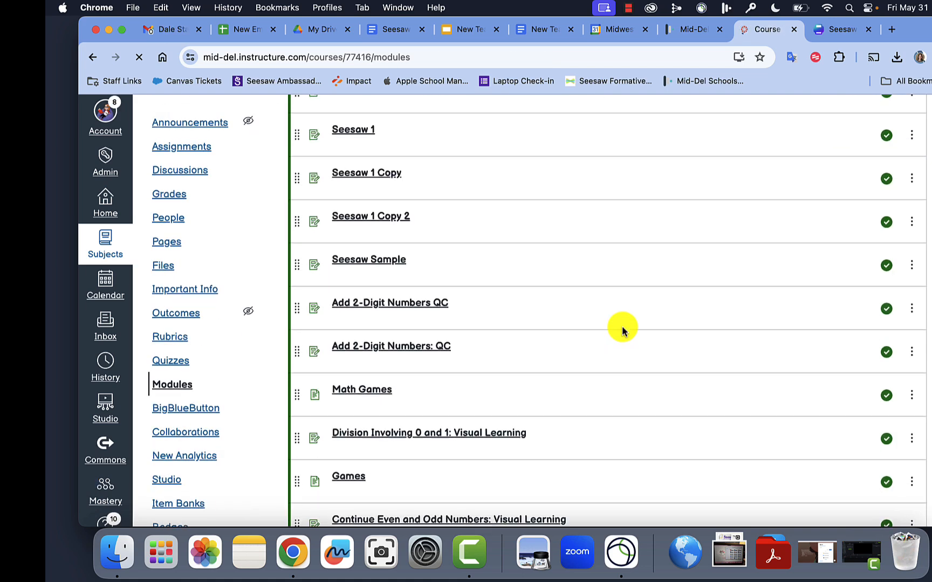
pyautogui.scroll(-5, 623, 318)
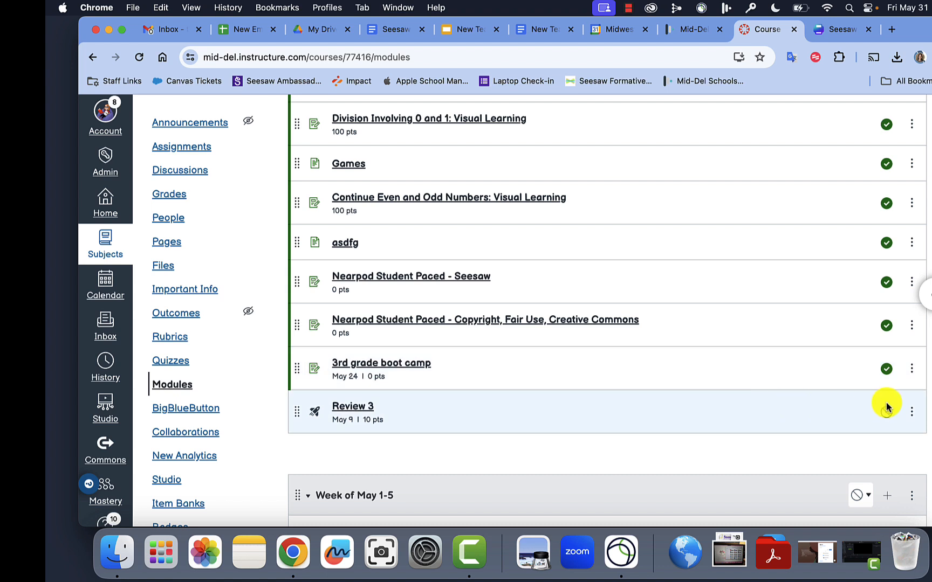
pyautogui.click(886, 409)
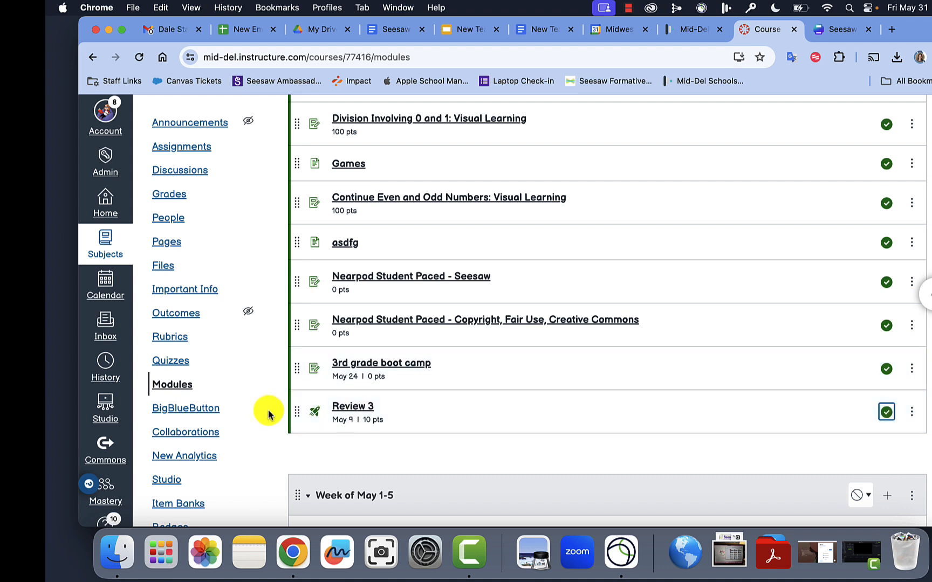